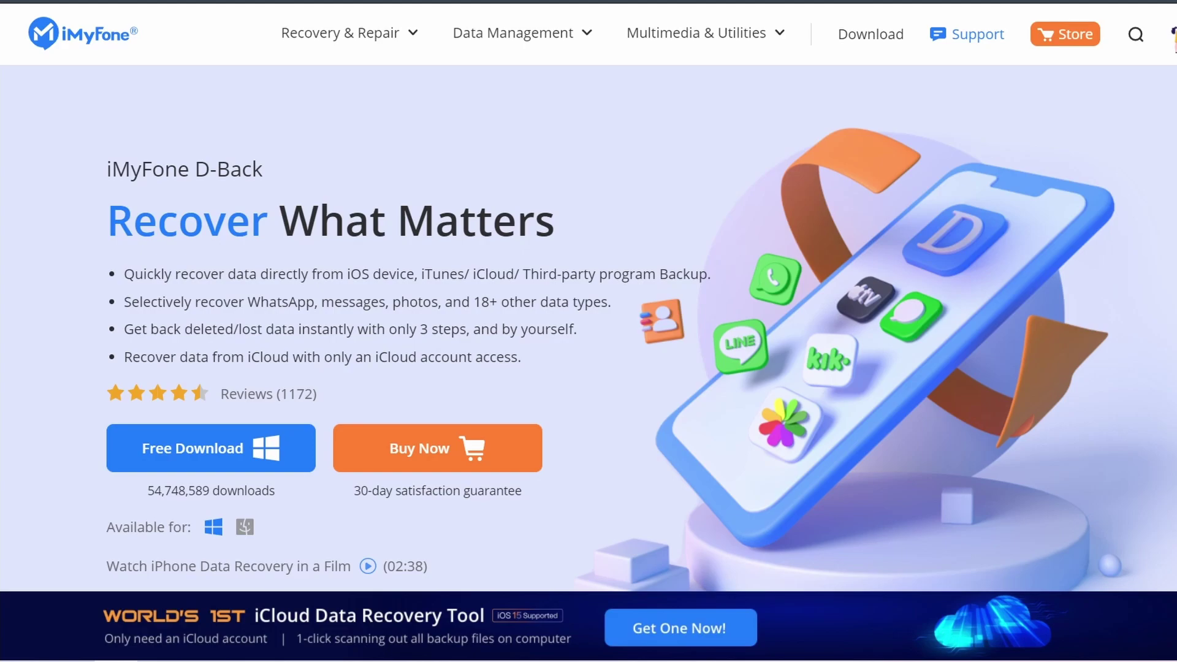
Browse the iMyFone site's Recovery & Repair menu and scroll through D-Back's recovery products.
mouse_move(354, 41)
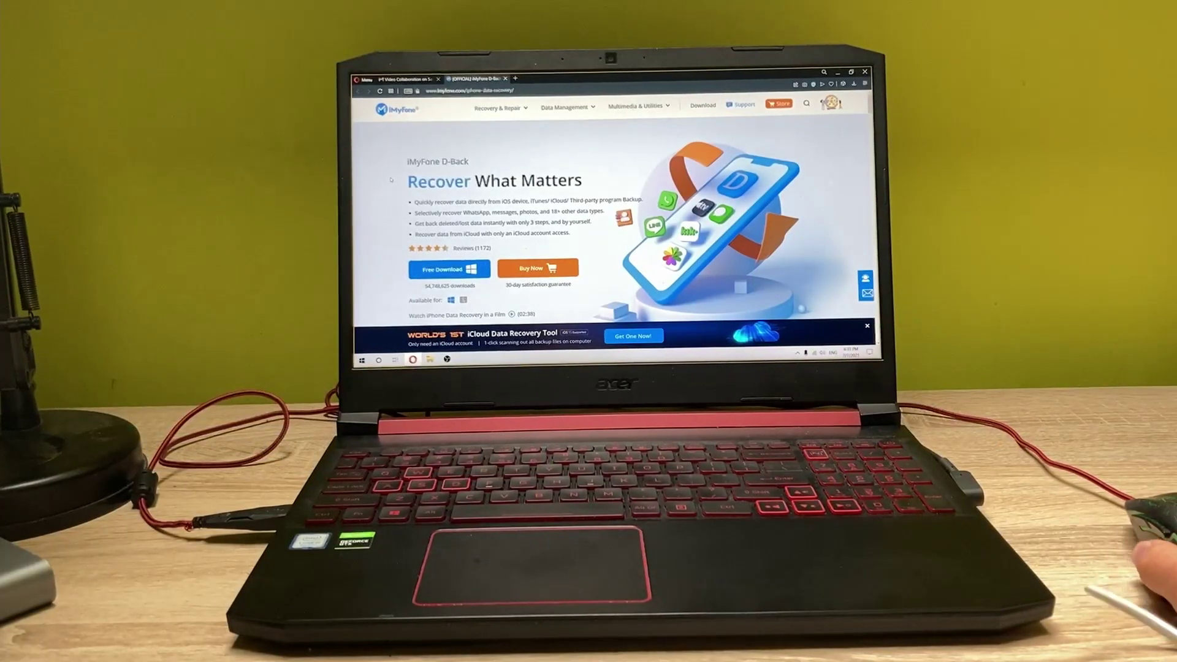
scroll(390, 179, "down", 5)
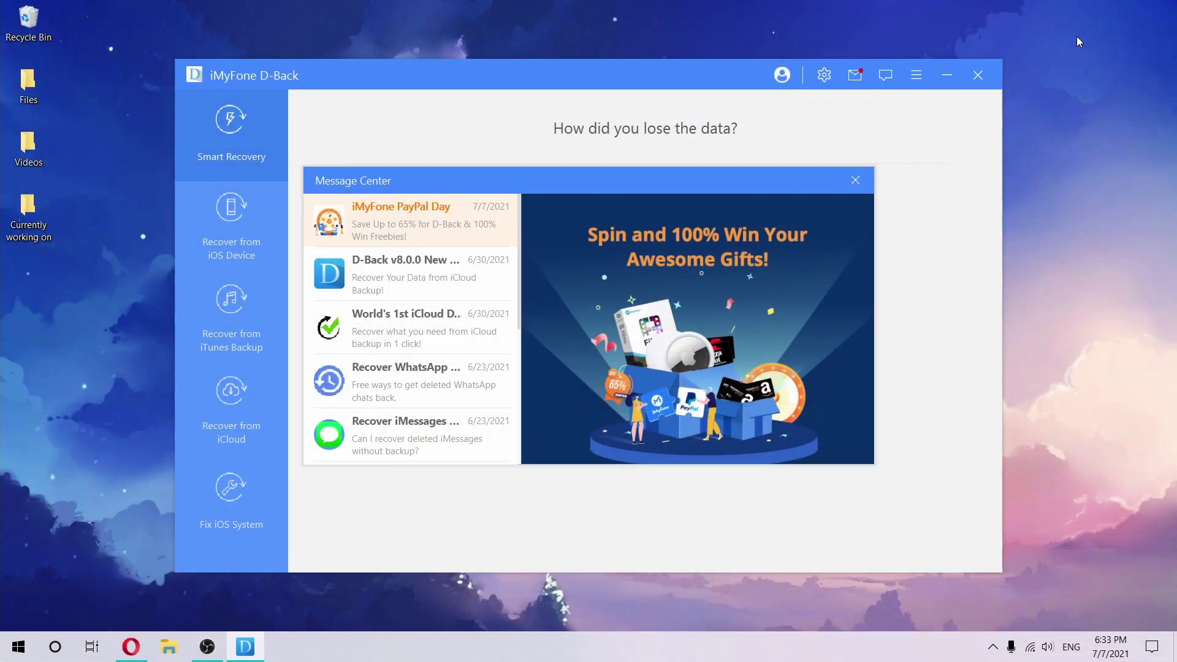
Close the Message Center promotional pop-up to reveal the 'How did you lose the data?' screen.
left_click(856, 180)
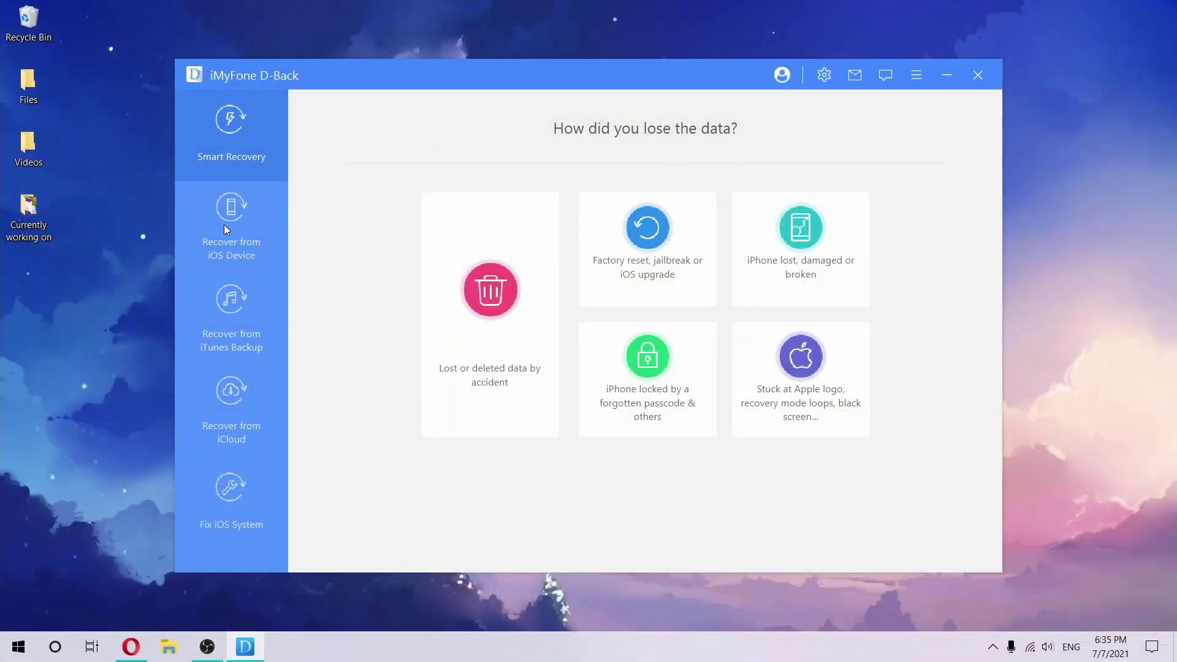
Choose Recover from iOS Device and continue with the detected iPhone 4s.
left_click(225, 227)
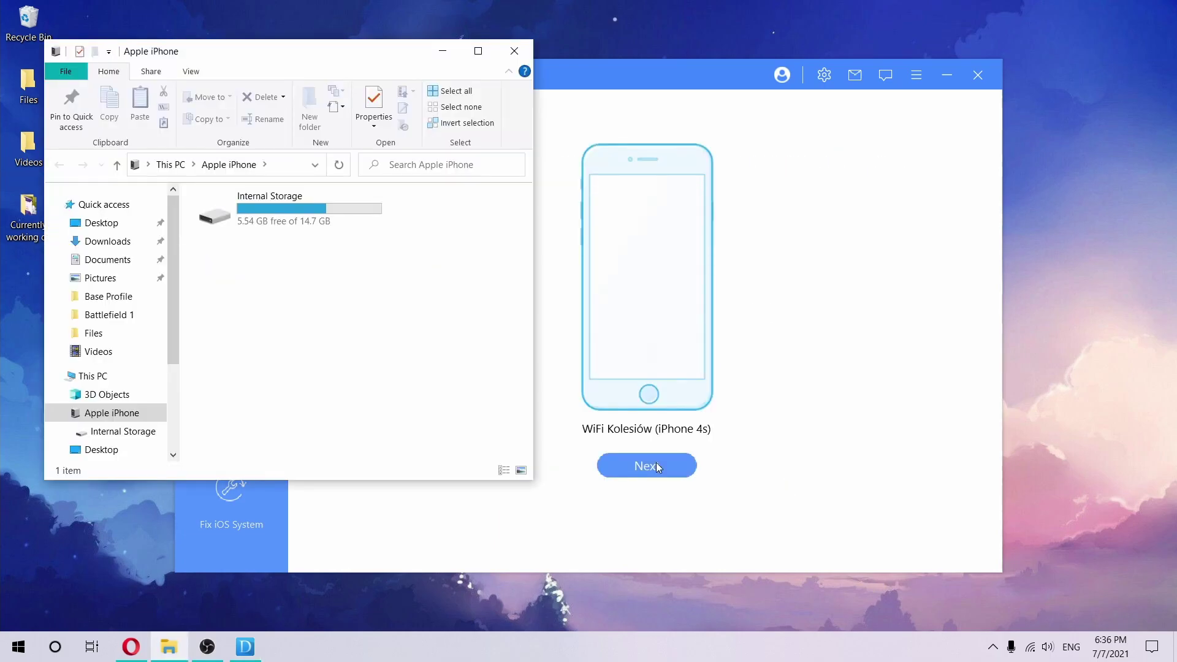
left_click(546, 99)
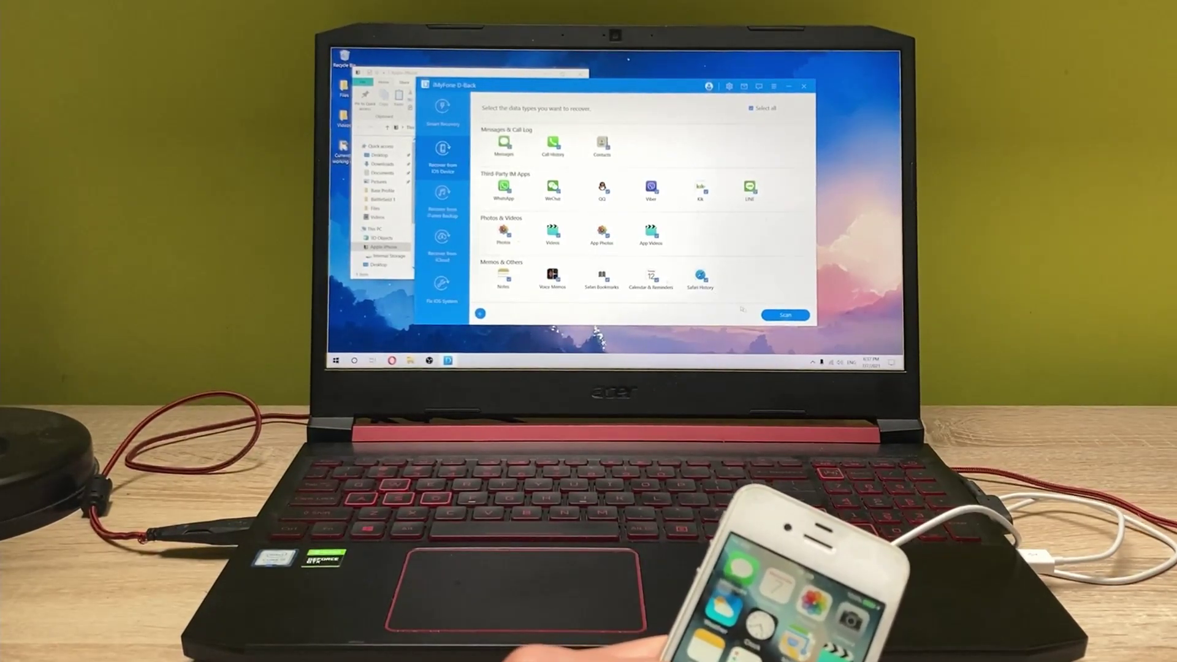
Scan the iPhone 4s for all checked data types, Messages through Safari History.
left_click(782, 315)
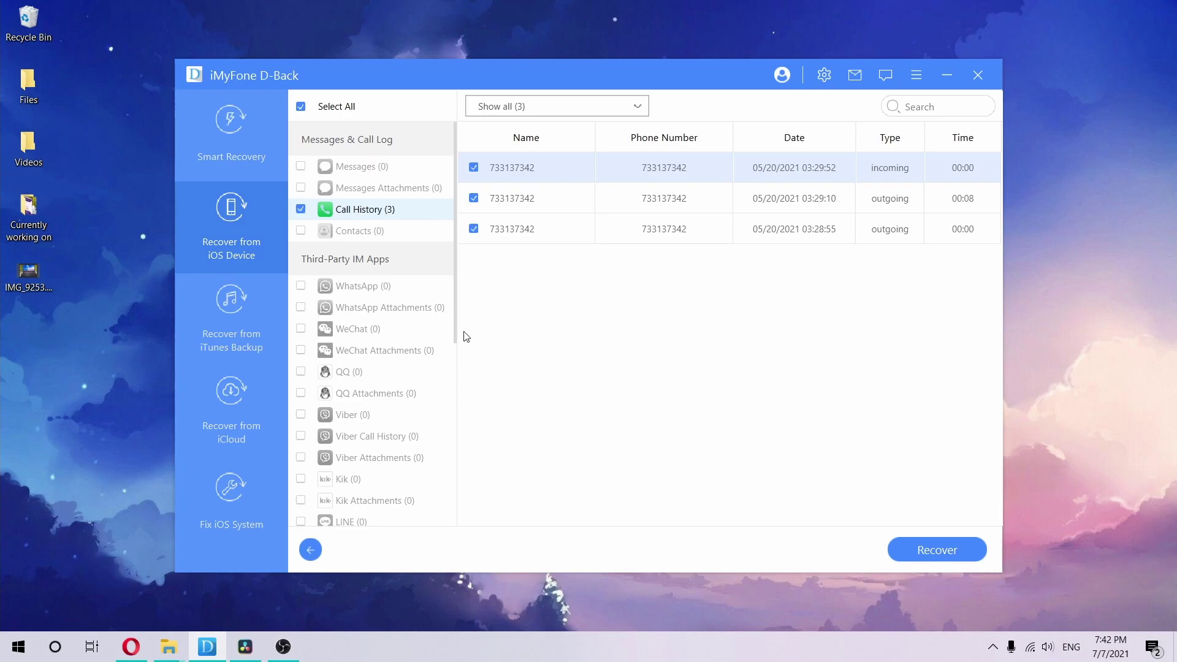
scroll(417, 230, "down", 2)
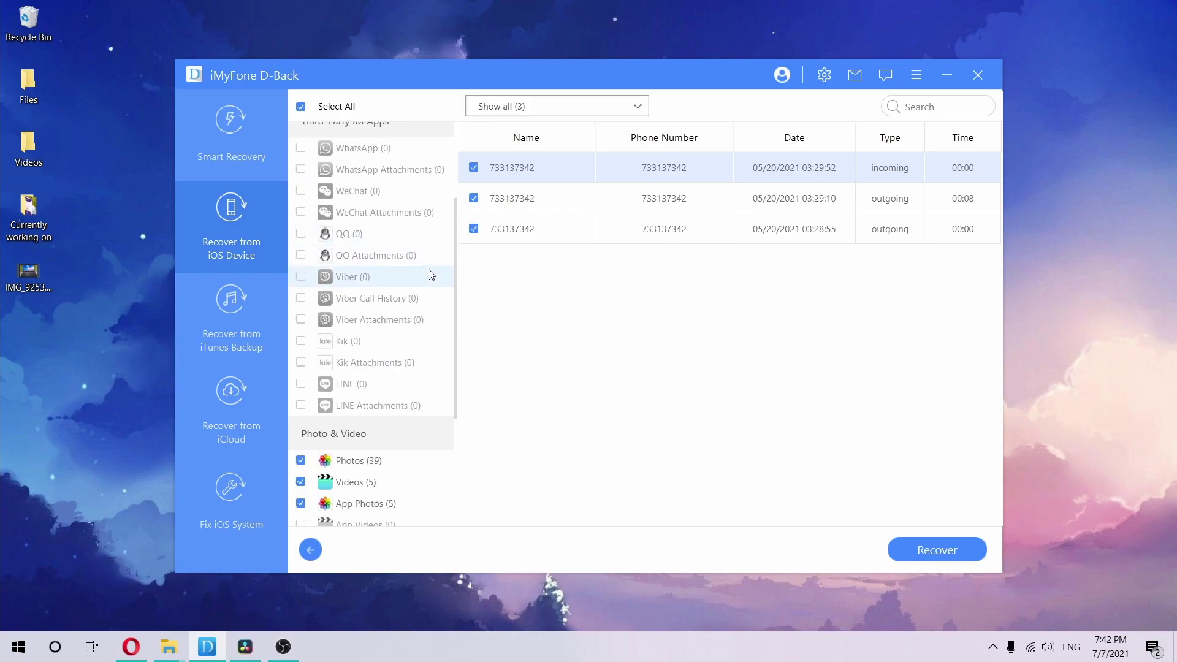
scroll(438, 276, "up", 2)
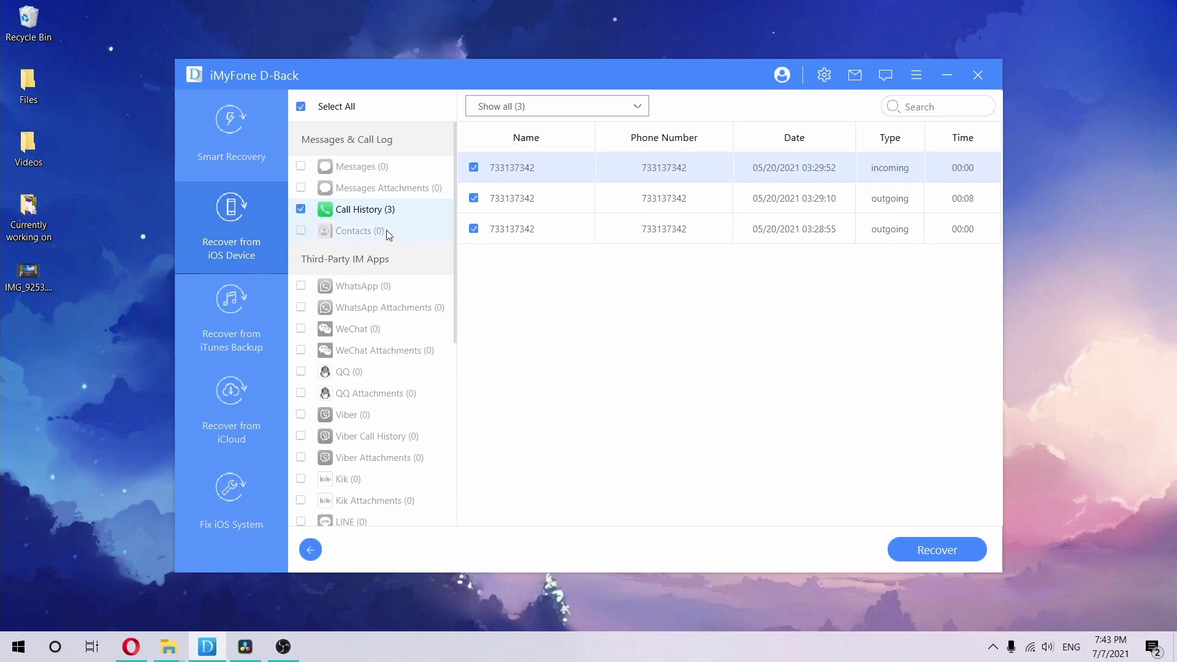
scroll(368, 279, "down", 2)
scroll(369, 282, "up", 2)
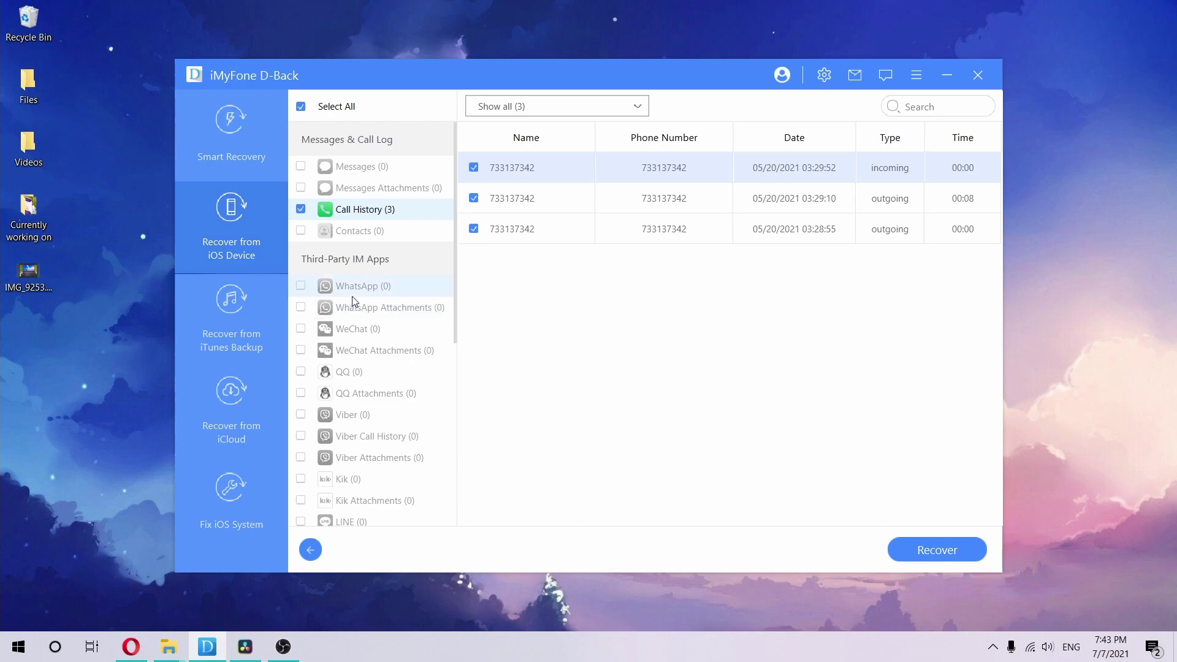
scroll(331, 323, "down", 1)
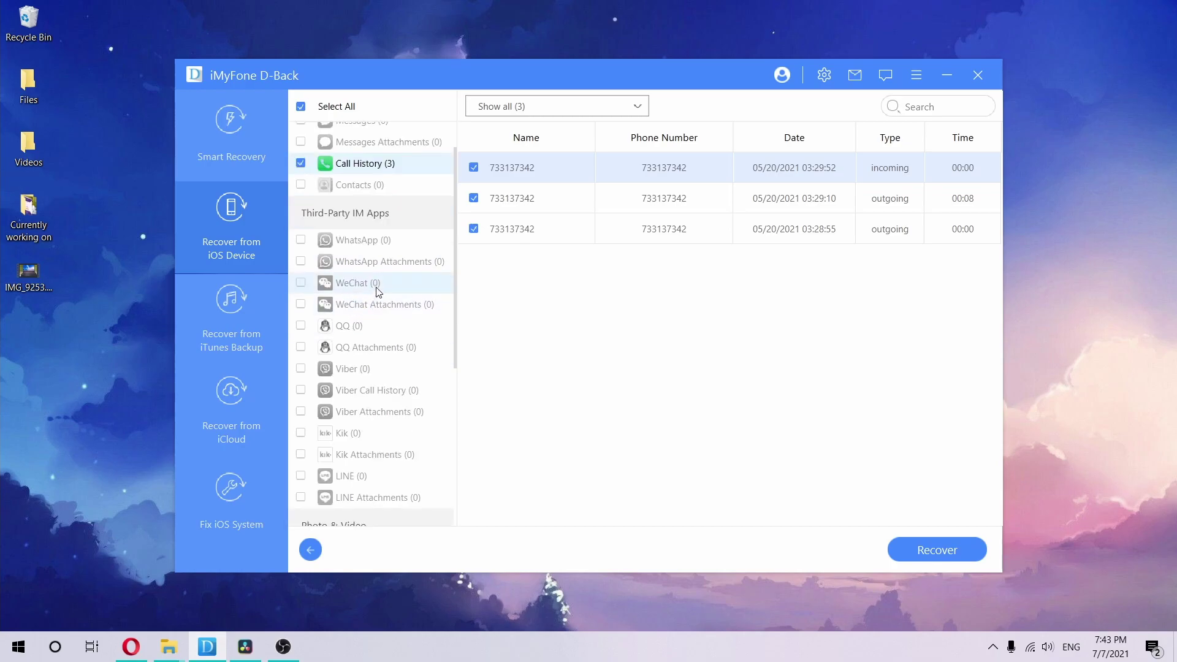
scroll(390, 289, "up", 1)
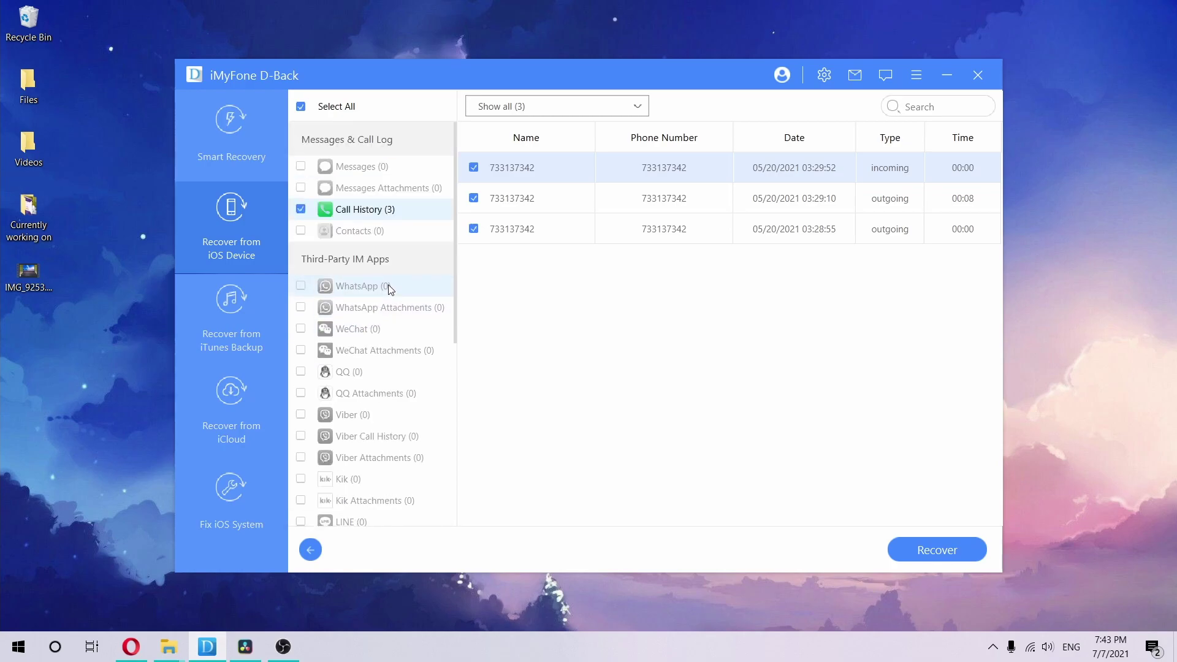
scroll(368, 307, "down", 1)
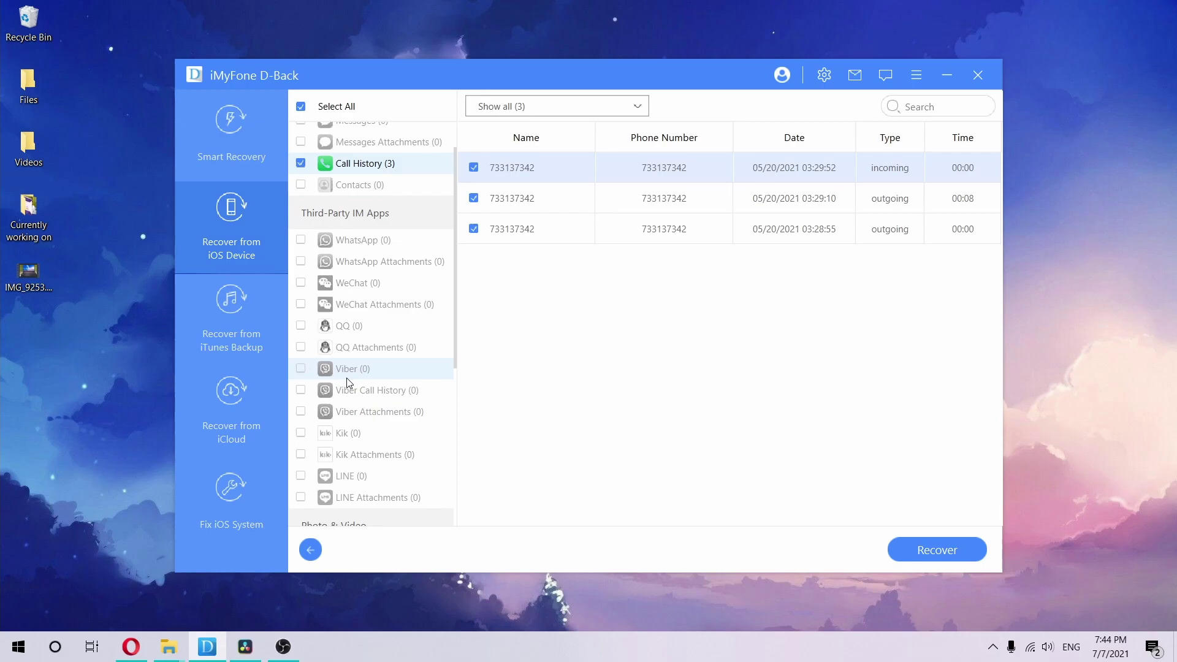
scroll(347, 380, "down", 1)
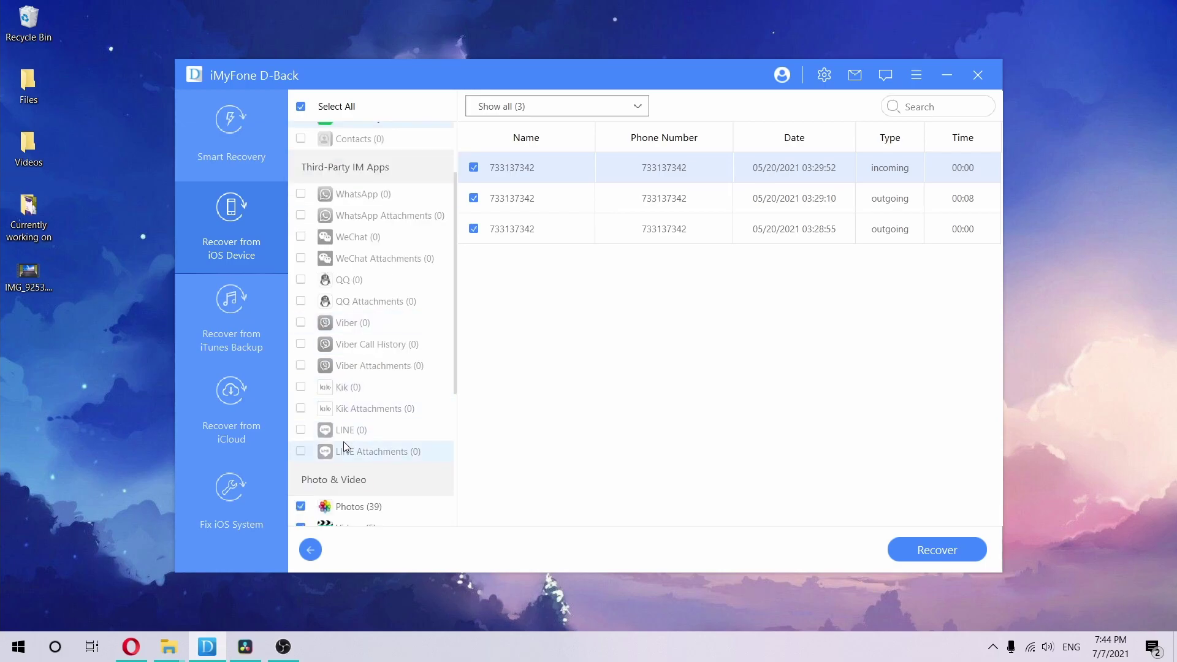
scroll(345, 445, "down", 2)
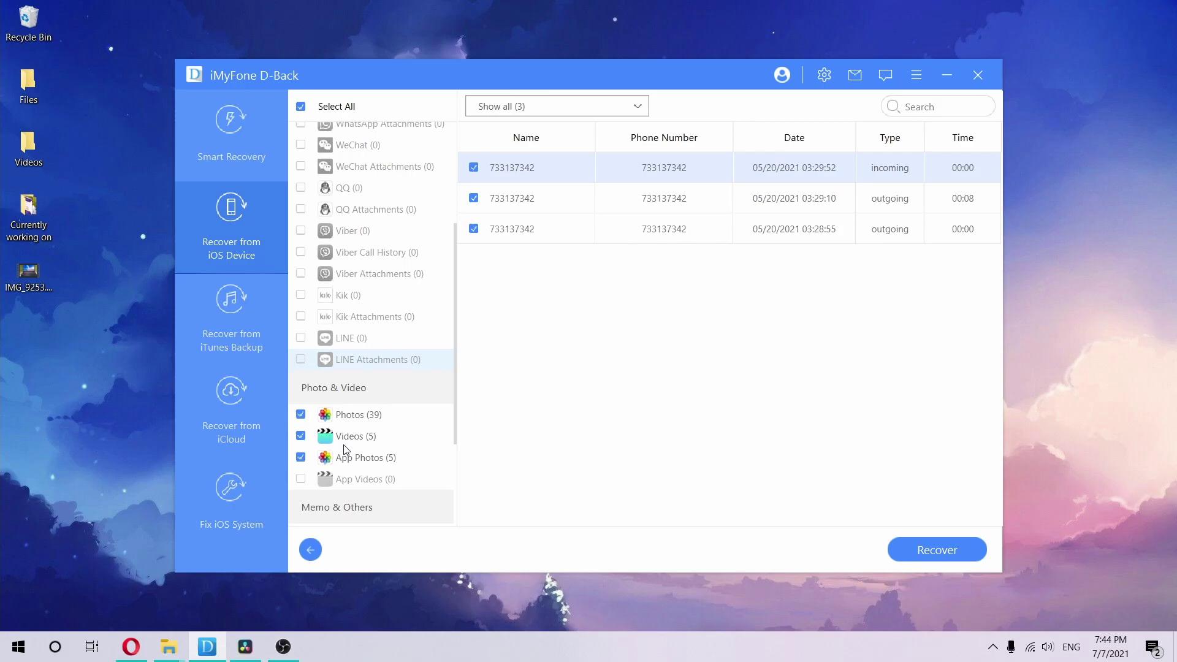
Preview the 39 recoverable photos, 5 videos and 4 Safari History entries.
left_click(331, 414)
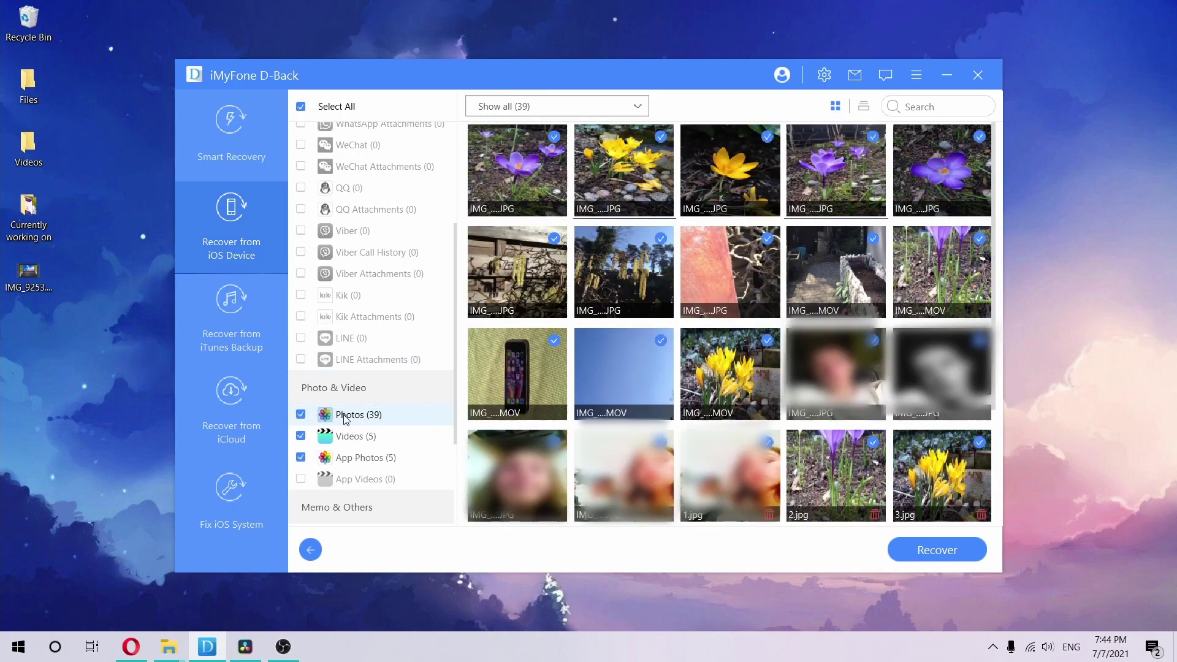
scroll(347, 419, "down", 1)
left_click(354, 400)
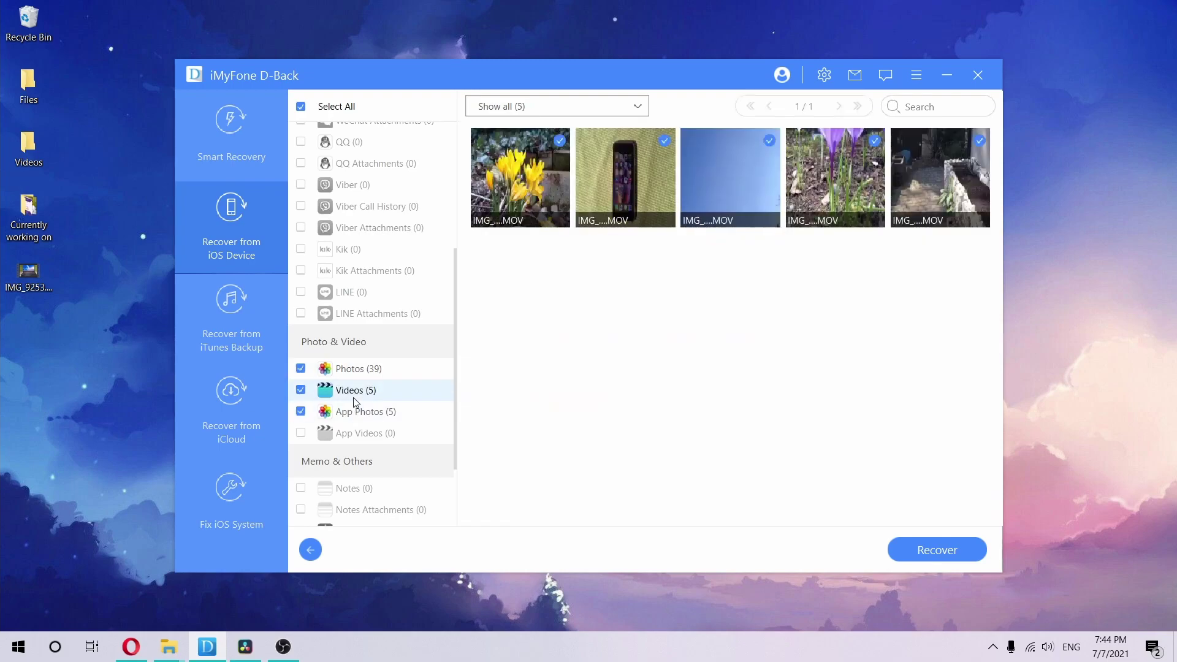
scroll(393, 430, "down", 2)
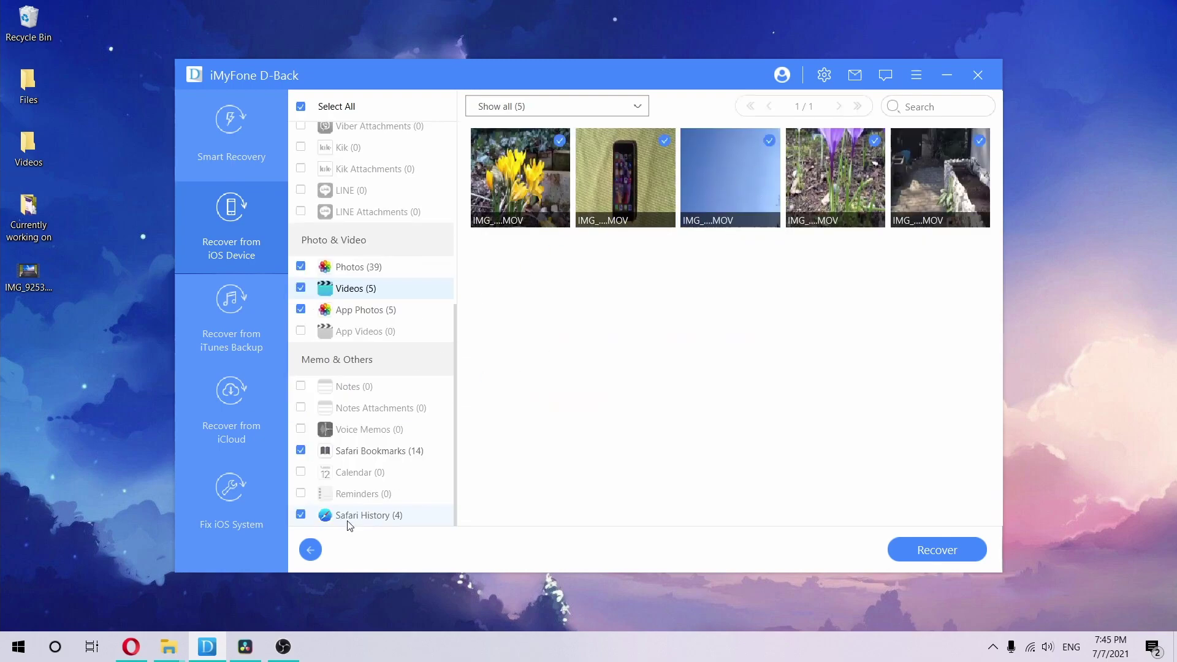
left_click(360, 525)
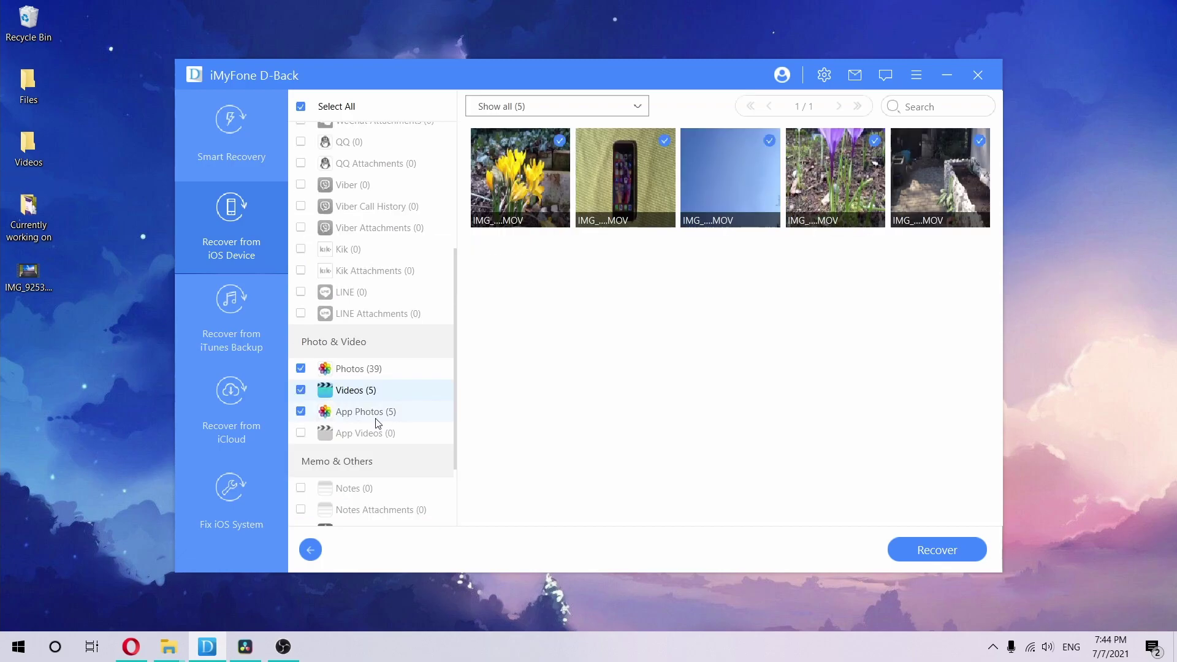
scroll(376, 423, "down", 3)
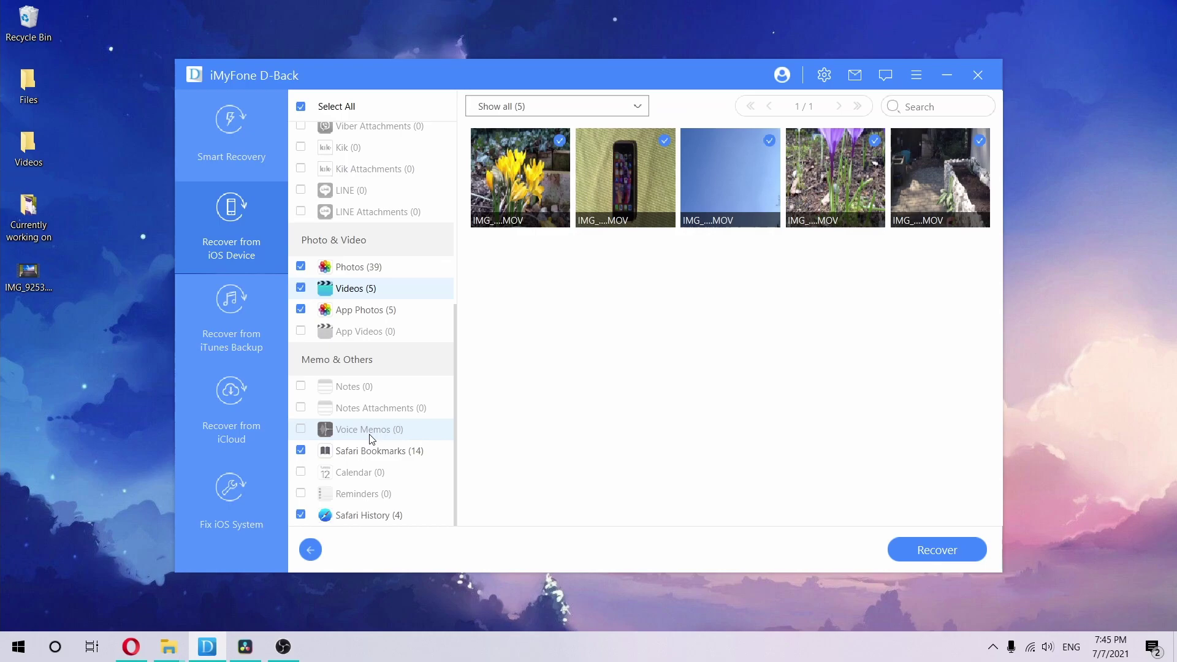
Recover all checked data to the default output folder on the computer.
left_click(368, 515)
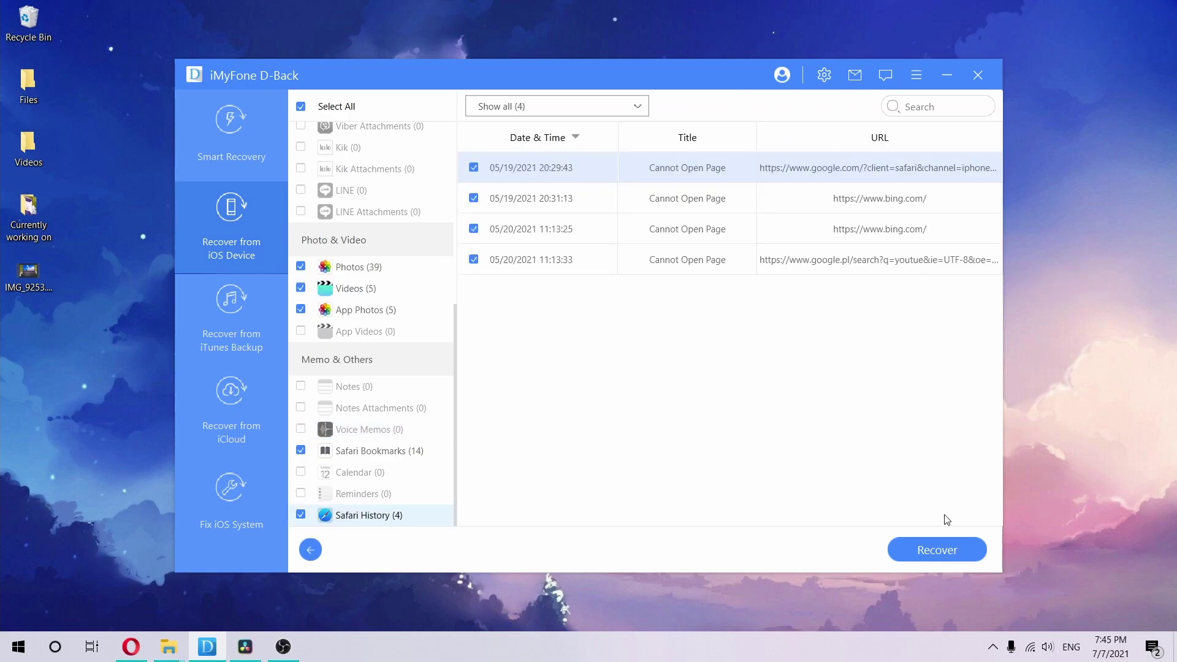
left_click(943, 552)
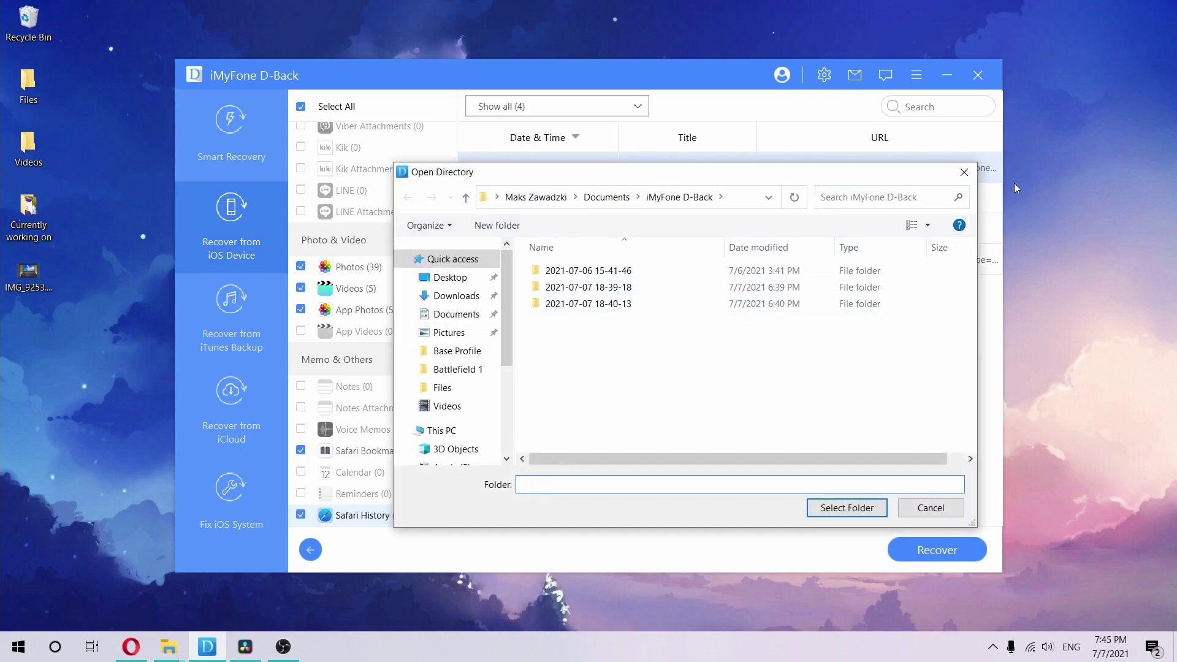
left_click(965, 172)
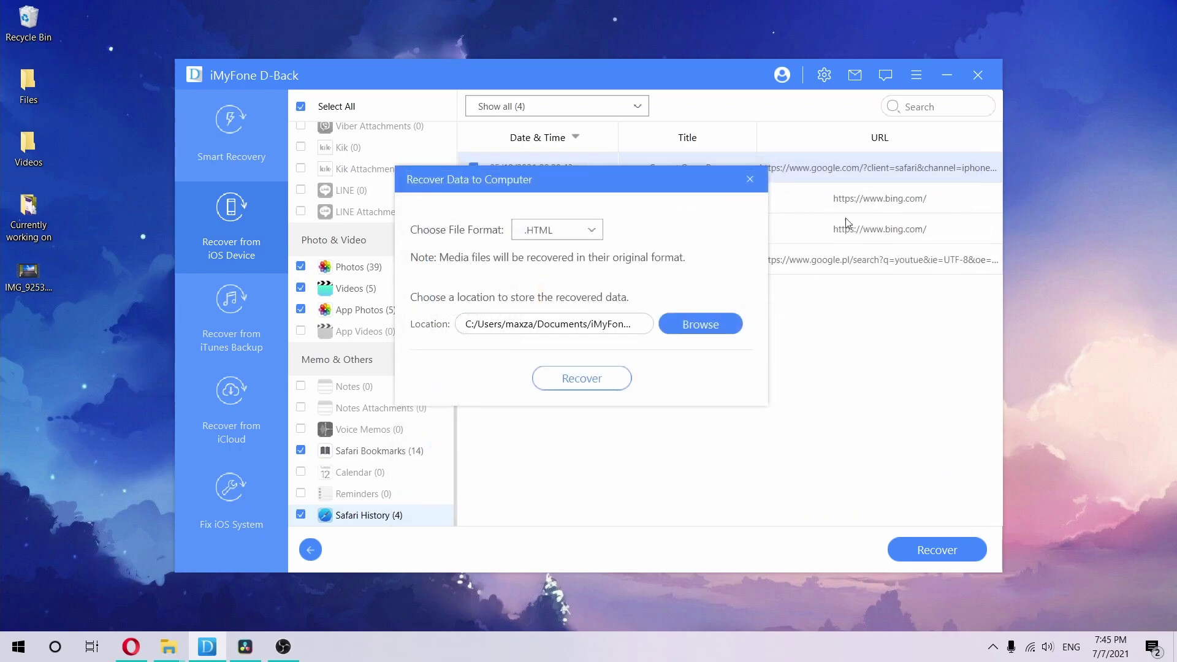
left_click(582, 379)
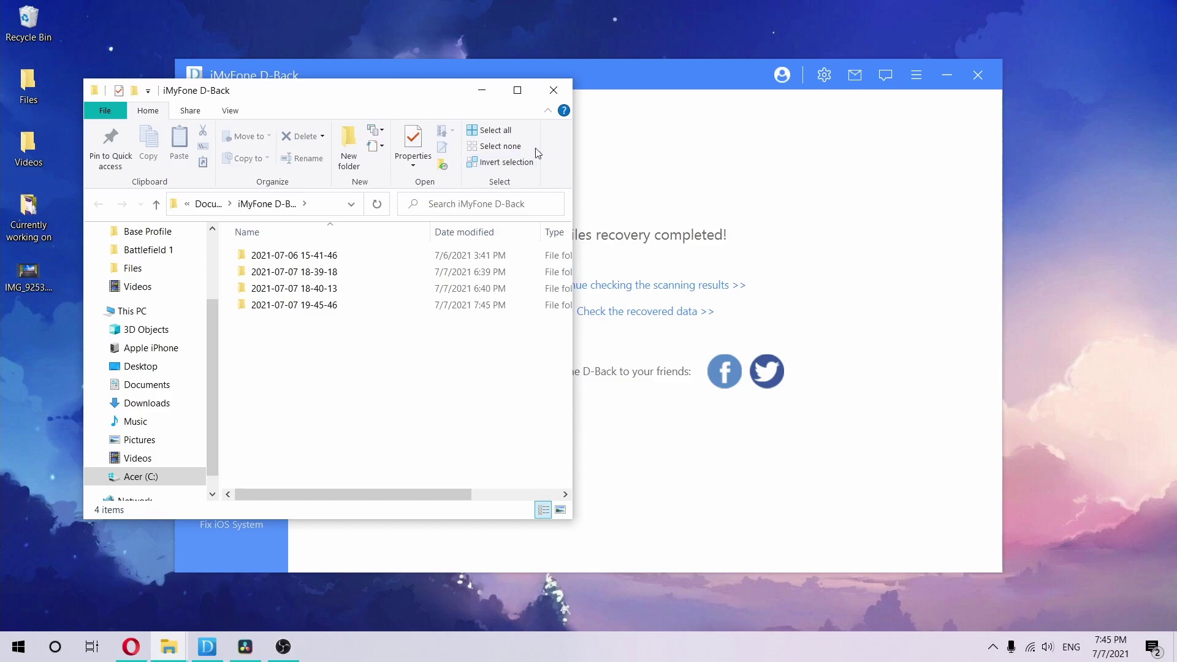
left_click(554, 90)
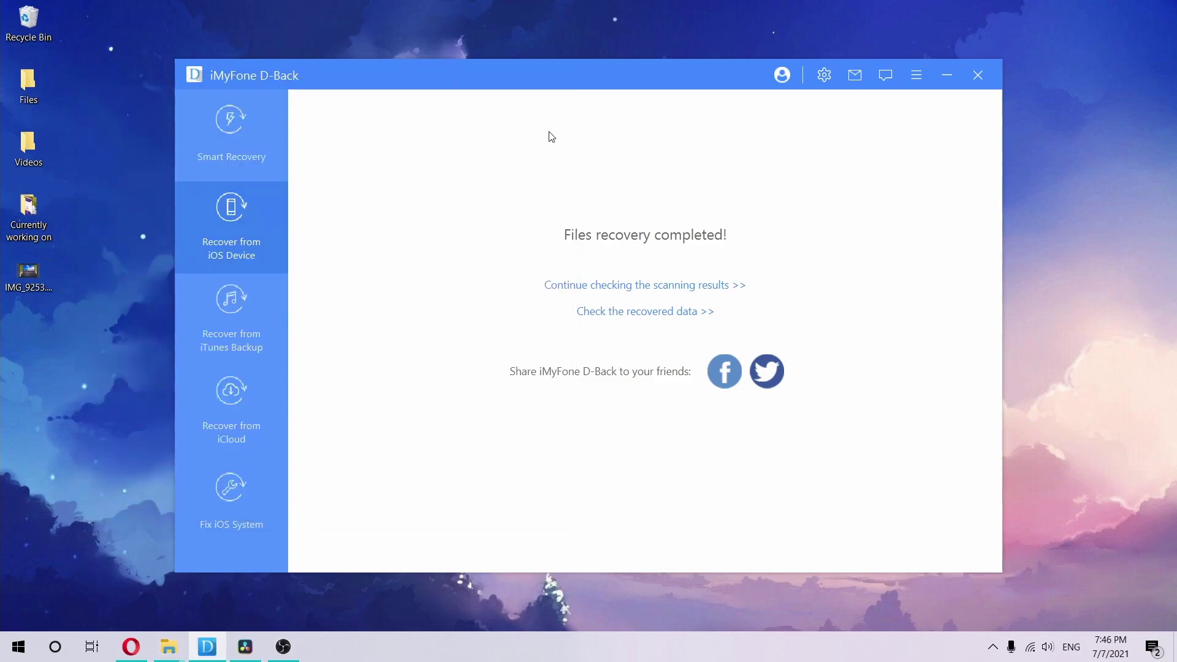
left_click(239, 348)
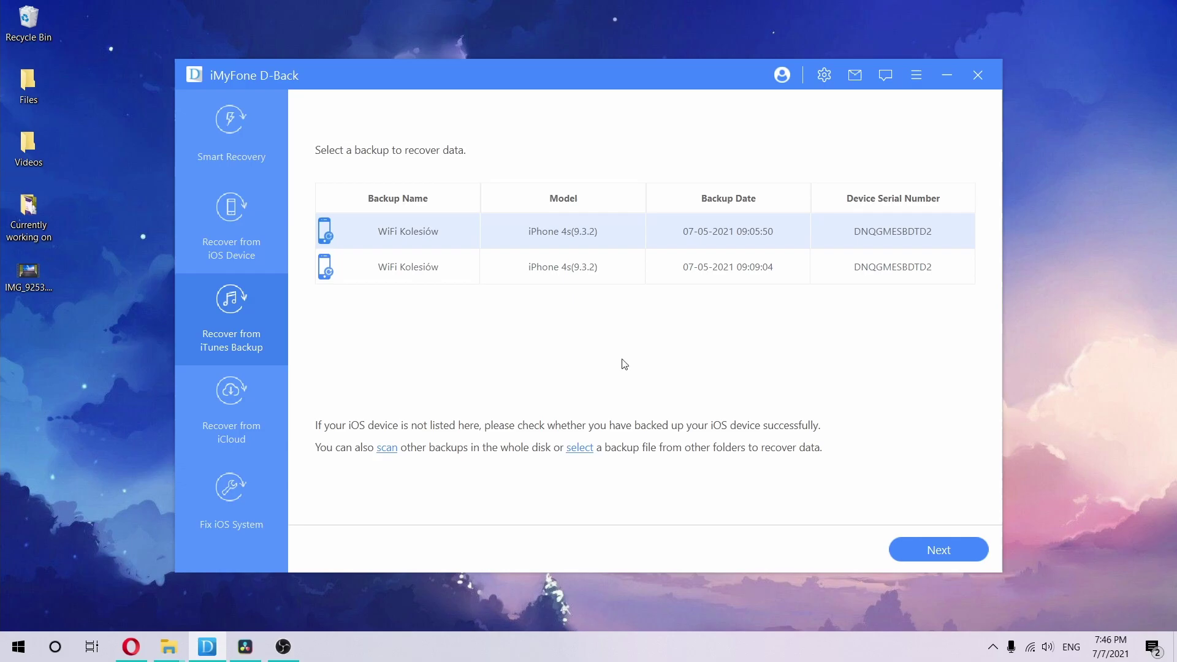
left_click(933, 550)
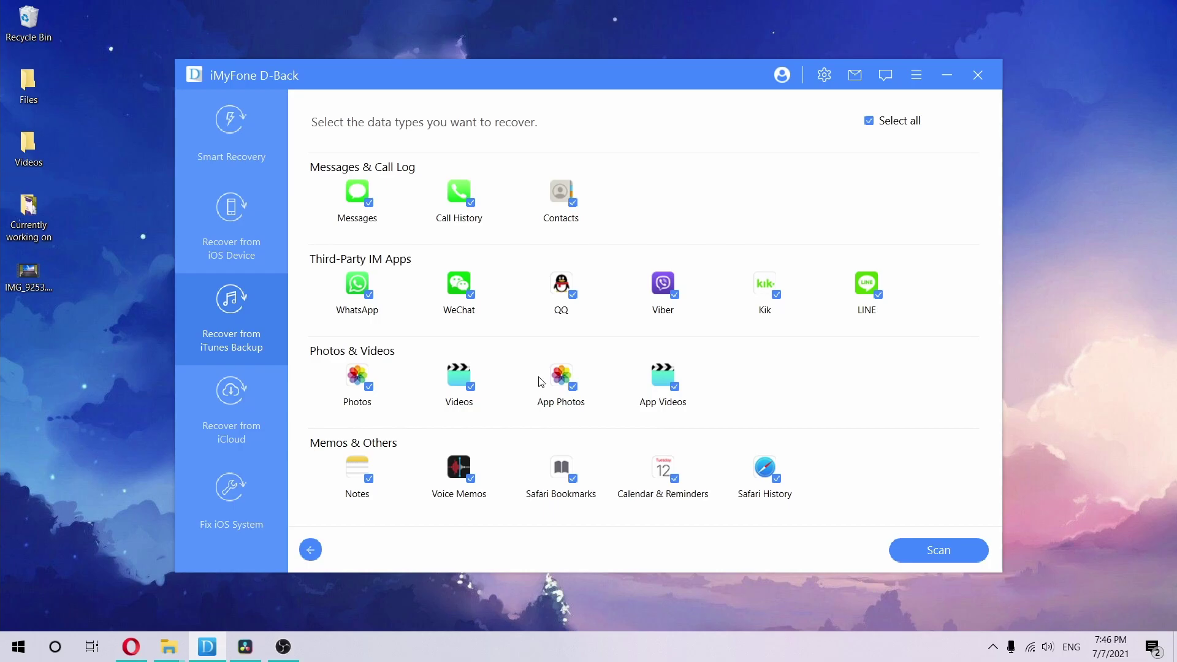
Scan the iPhone 4s iTunes backup for all data types.
left_click(936, 550)
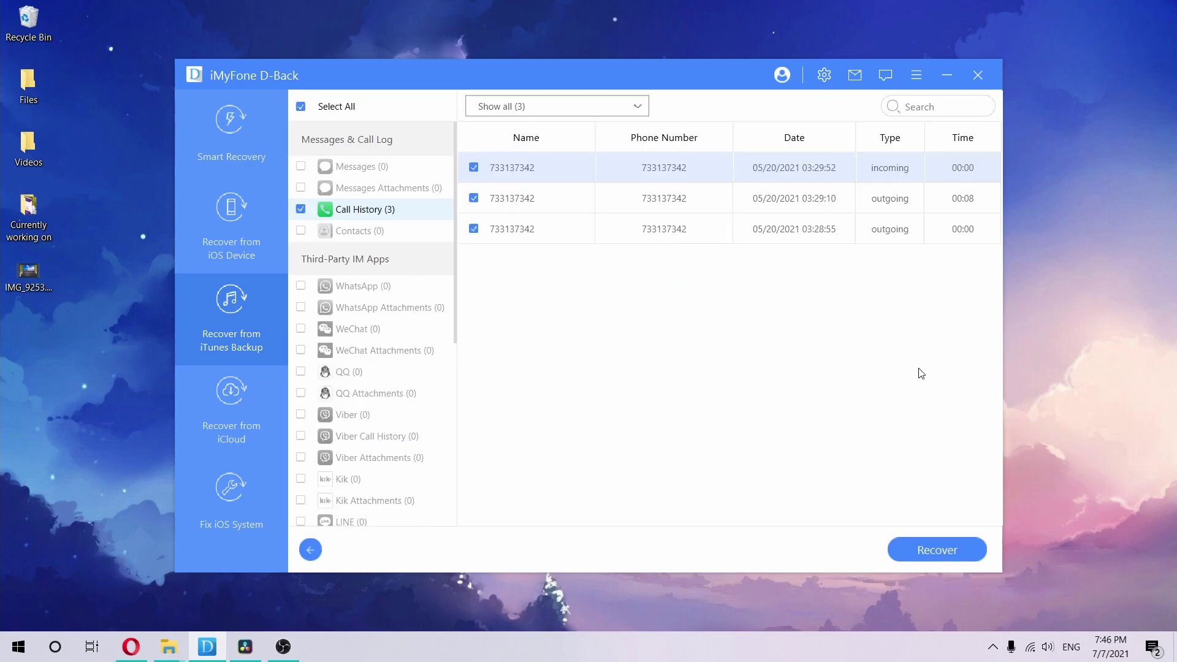
Recover the three Call History entries from the iTunes backup to the computer.
left_click(960, 551)
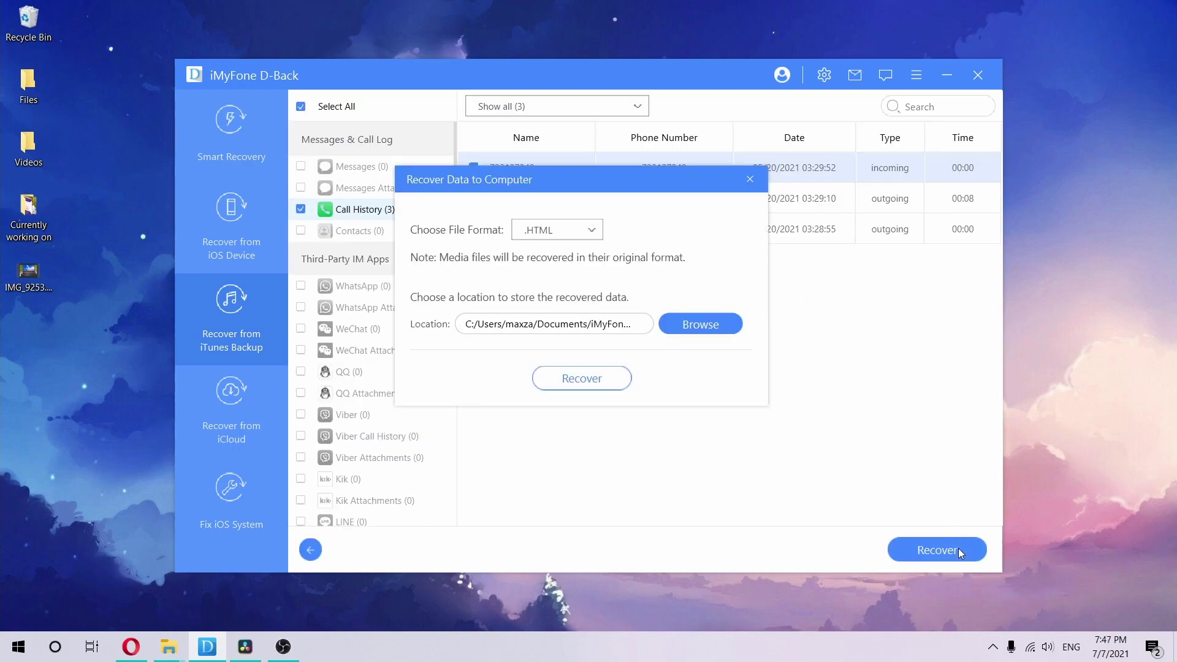
left_click(615, 384)
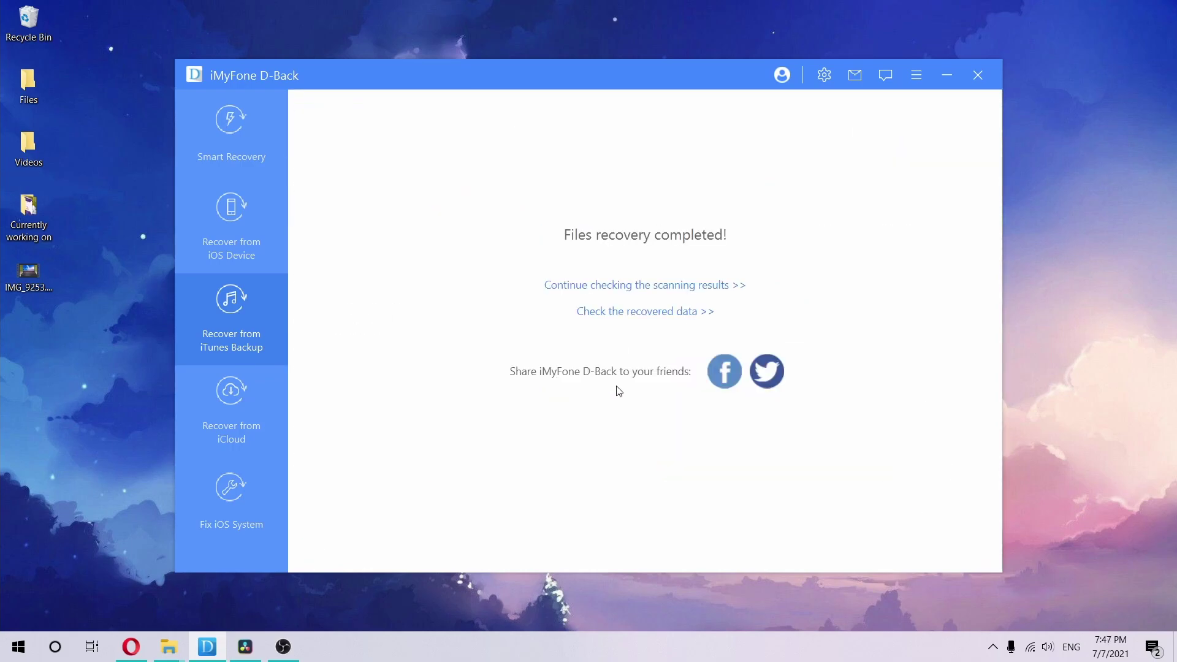
left_click(490, 87)
Open Recover from iCloud's account option, then return to the Reliable iCloud Recovery Options page.
left_click(251, 402)
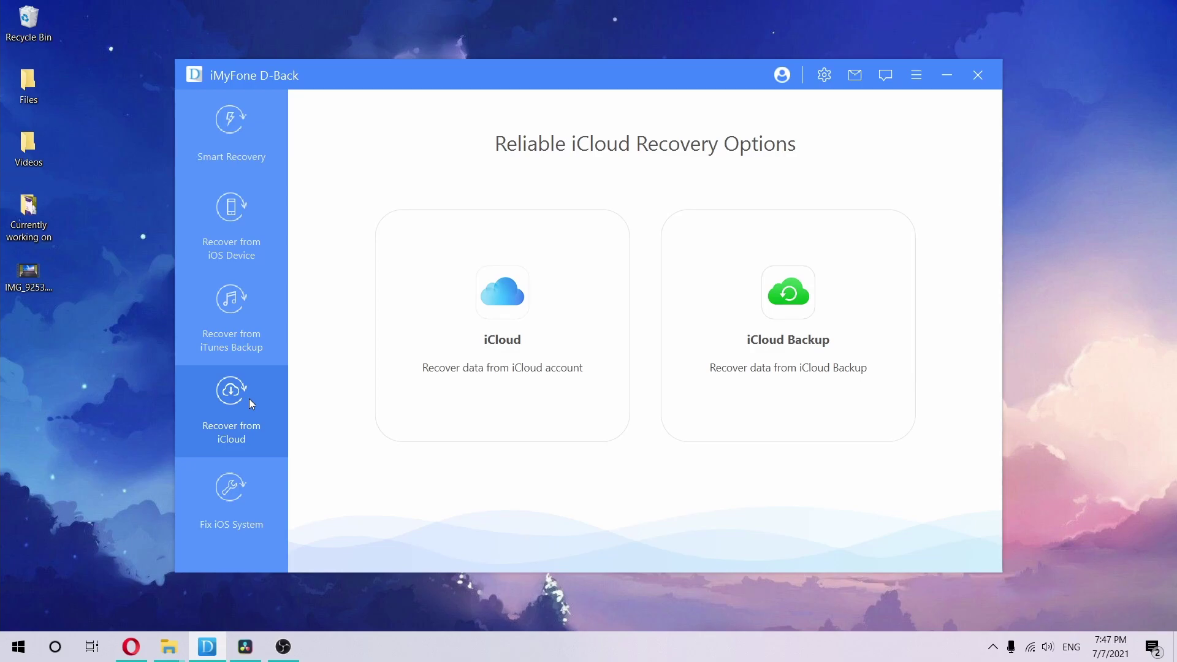
left_click(478, 361)
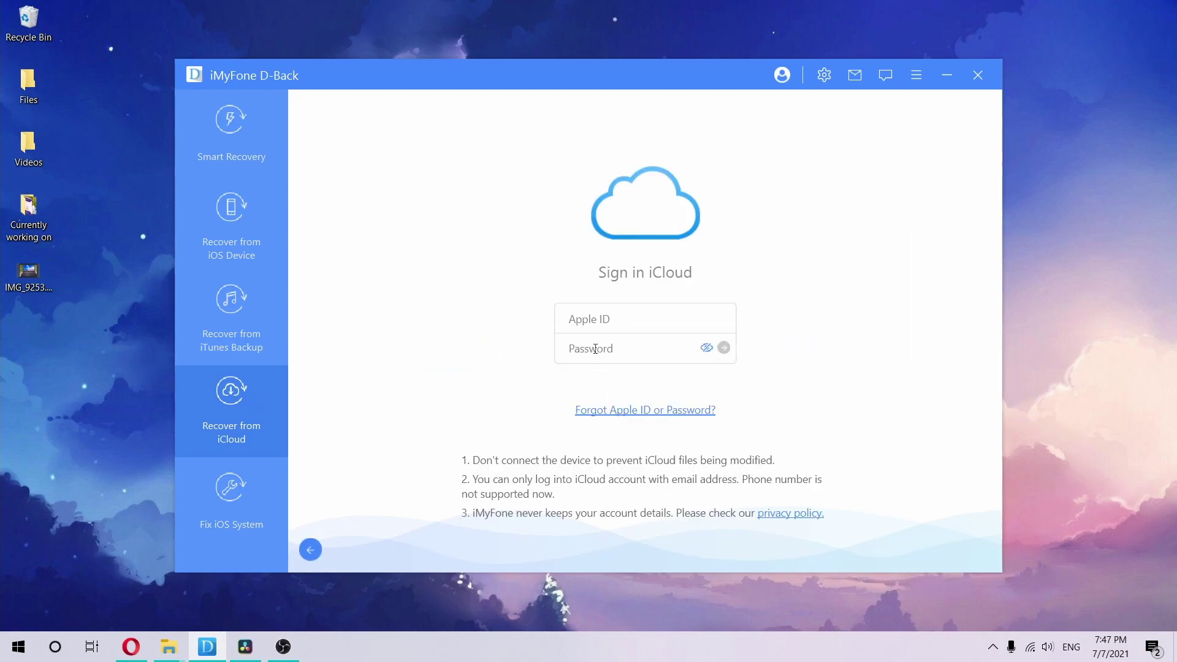
left_click(310, 550)
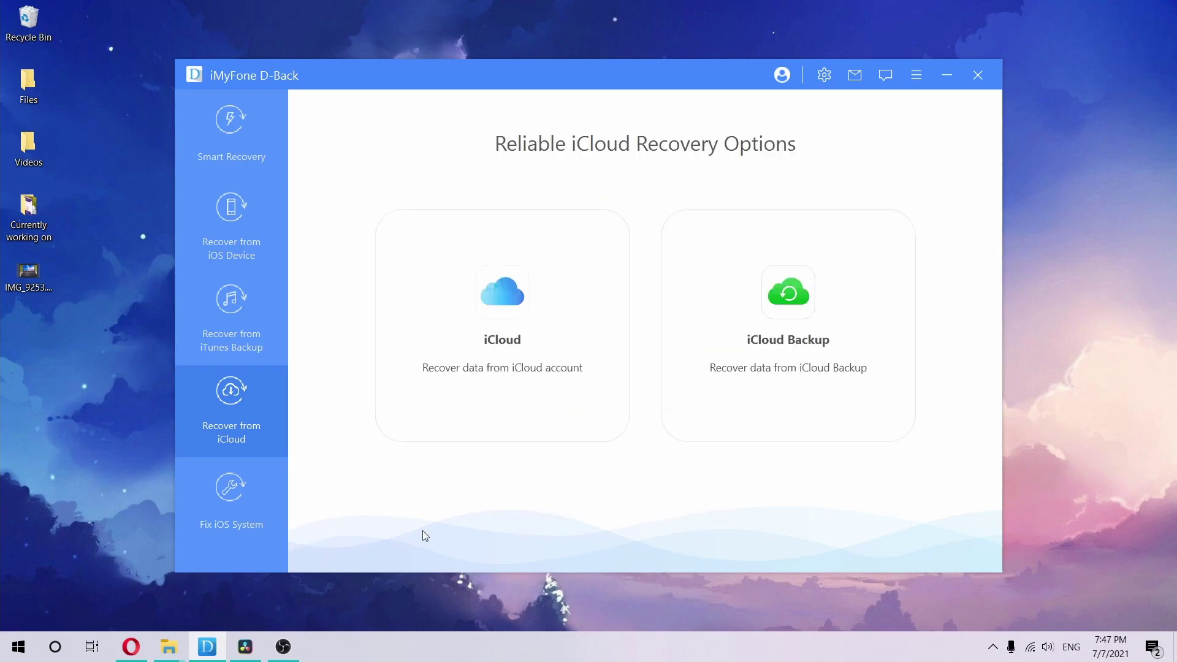
Select iCloud Backup as the recovery source and move past the introduction page.
left_click(758, 373)
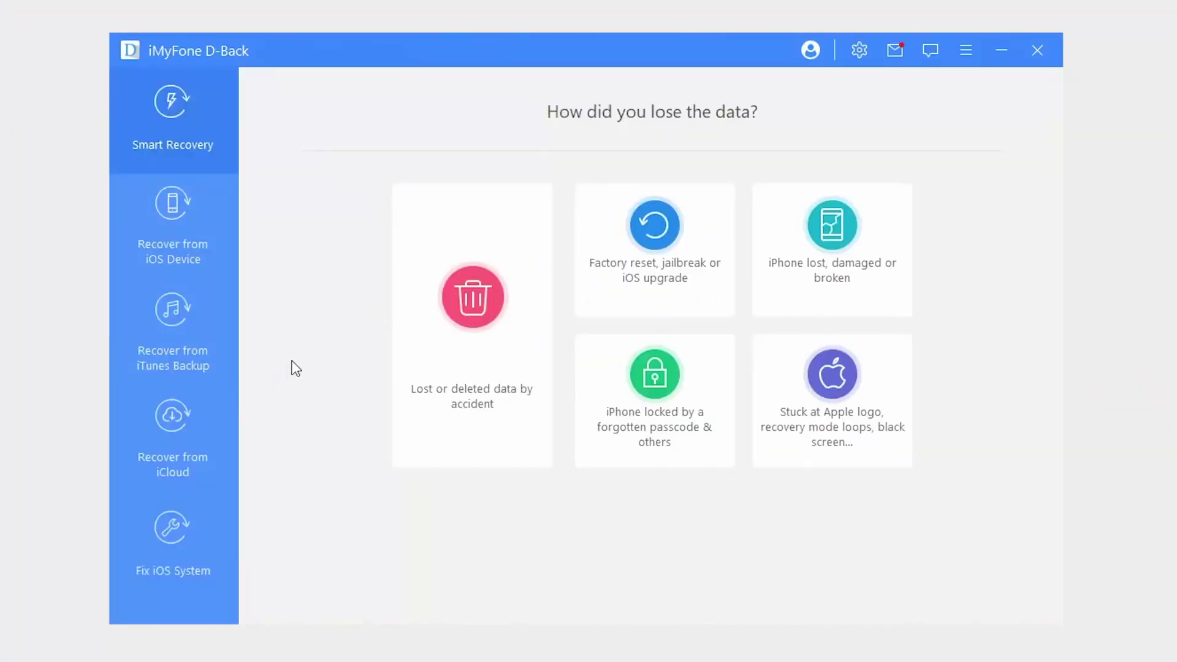
left_click(187, 405)
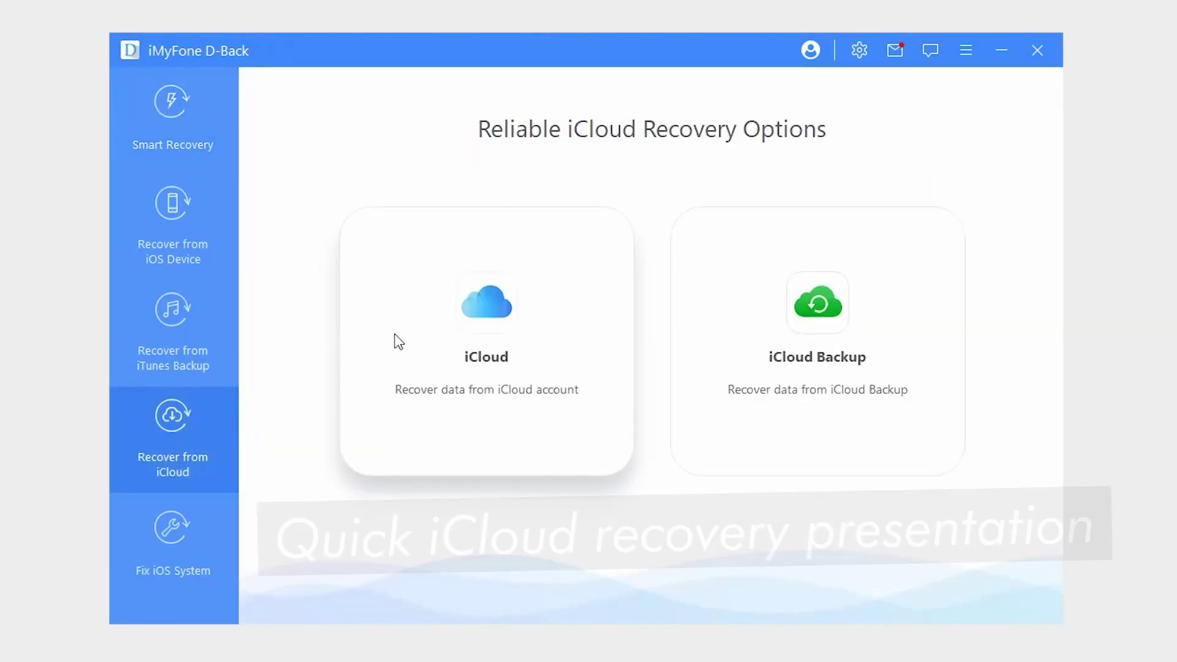
left_click(745, 347)
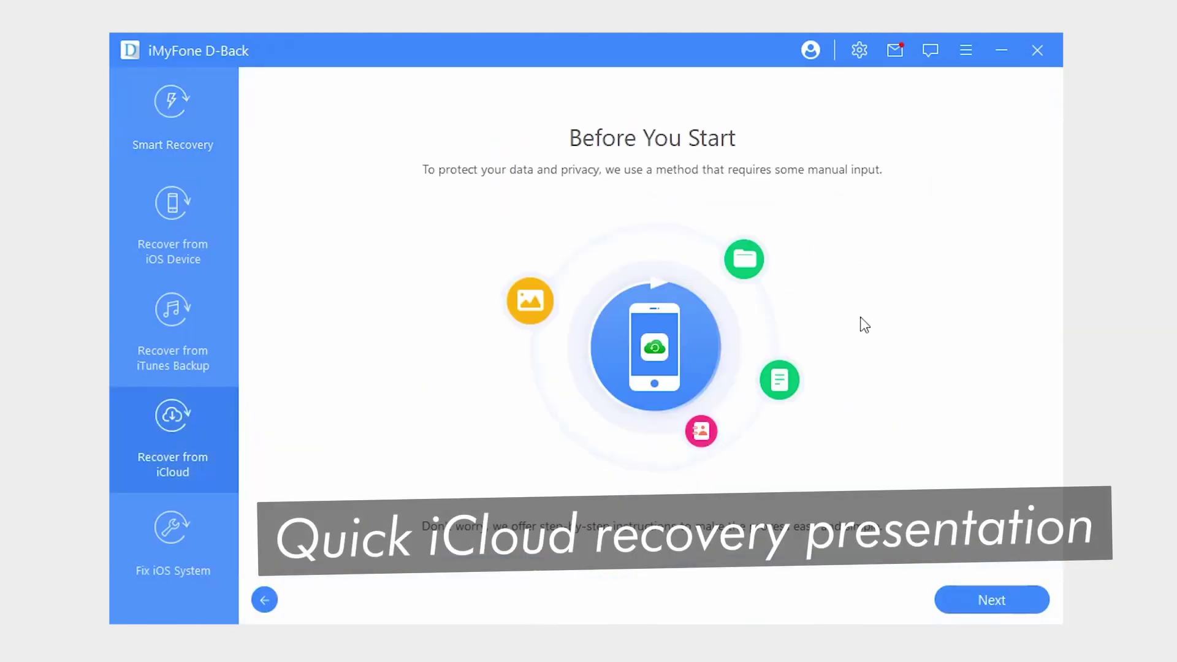
left_click(992, 599)
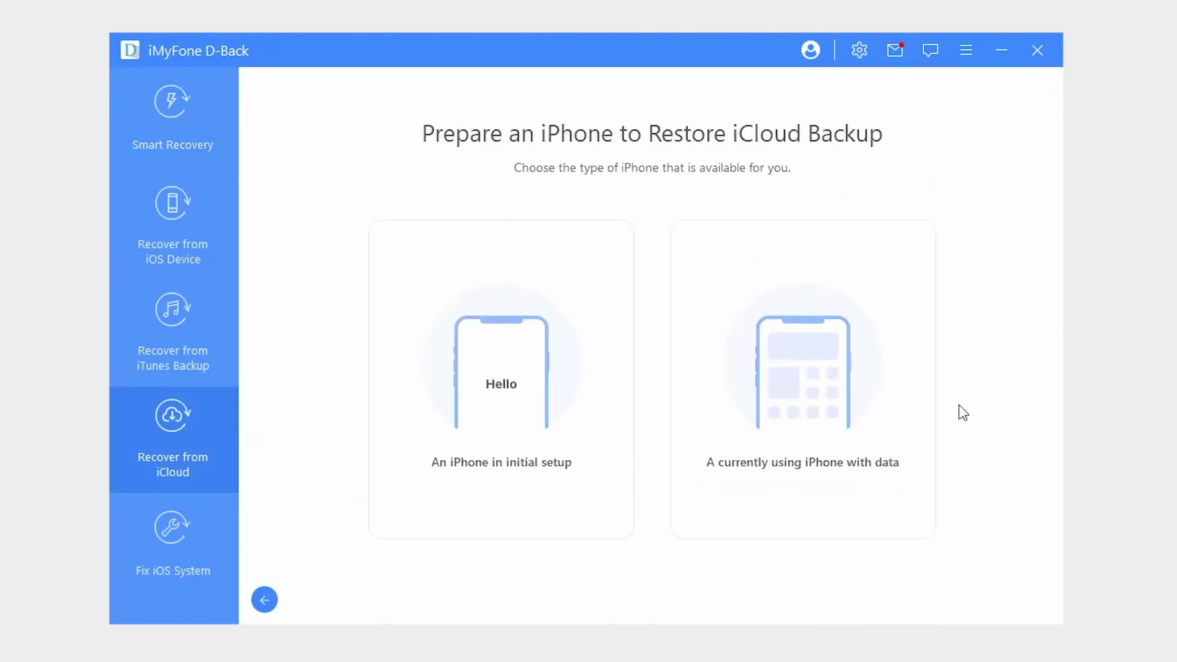
Follow the restore guide for 'An iPhone in initial setup' and accept the incomplete-recovery warning.
left_click(535, 440)
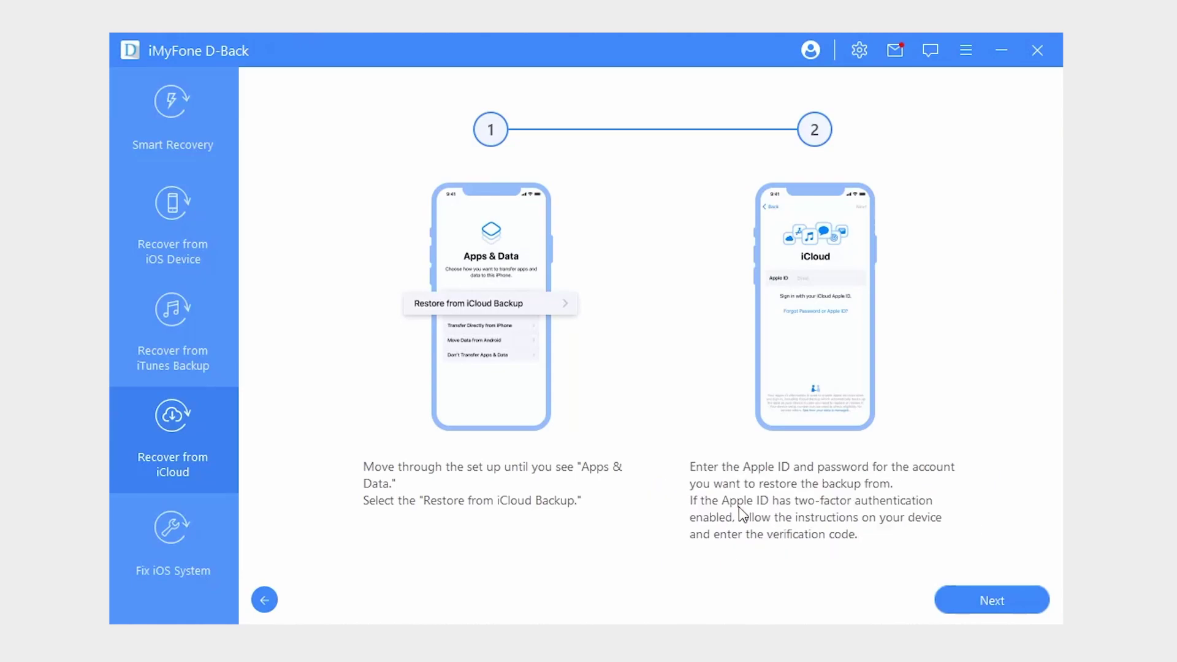
left_click(972, 602)
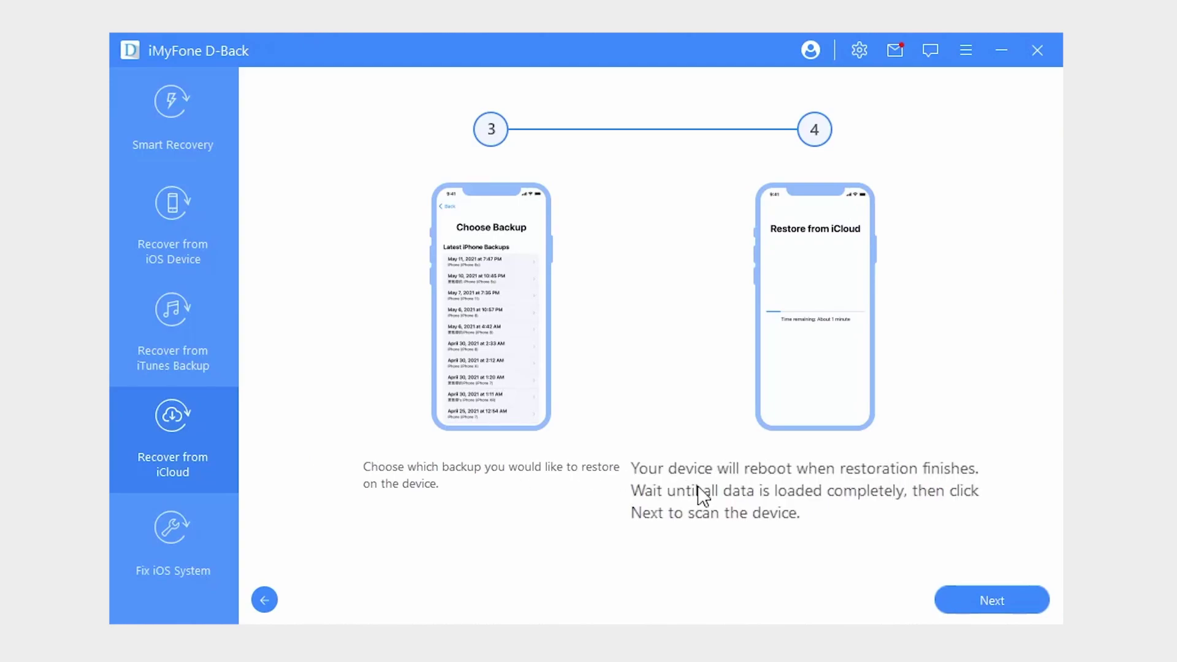
left_click(960, 605)
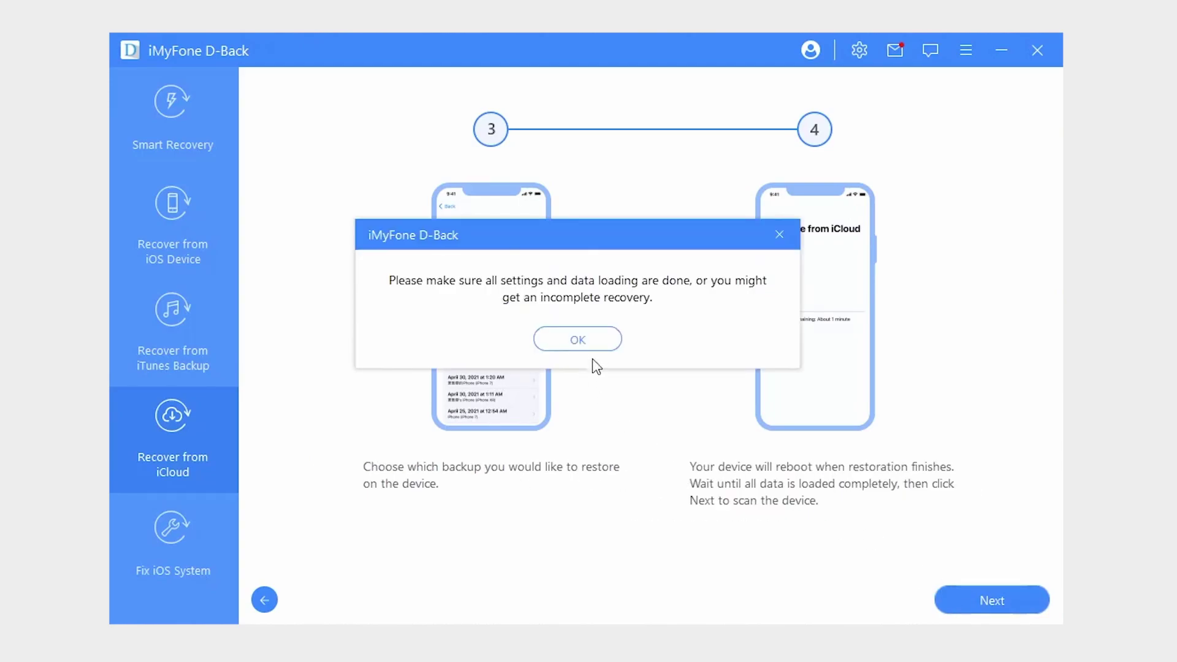
left_click(592, 342)
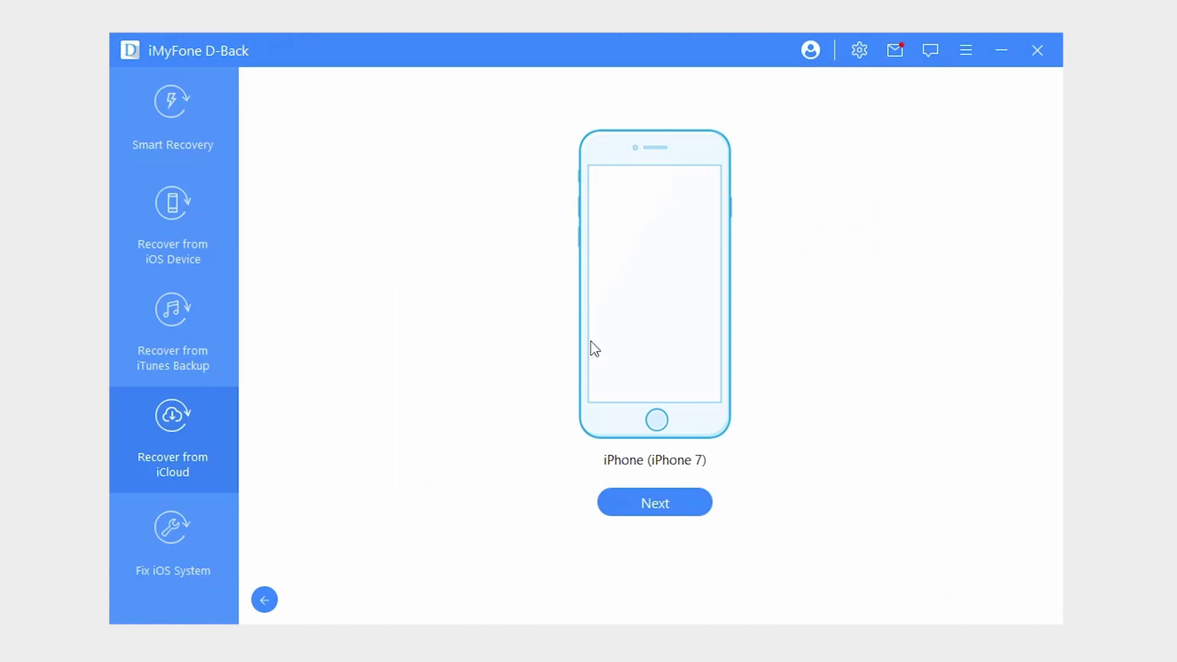
Scan the iPhone 7's iCloud backup for Photos only, finding 21026 recoverable photos.
left_click(656, 504)
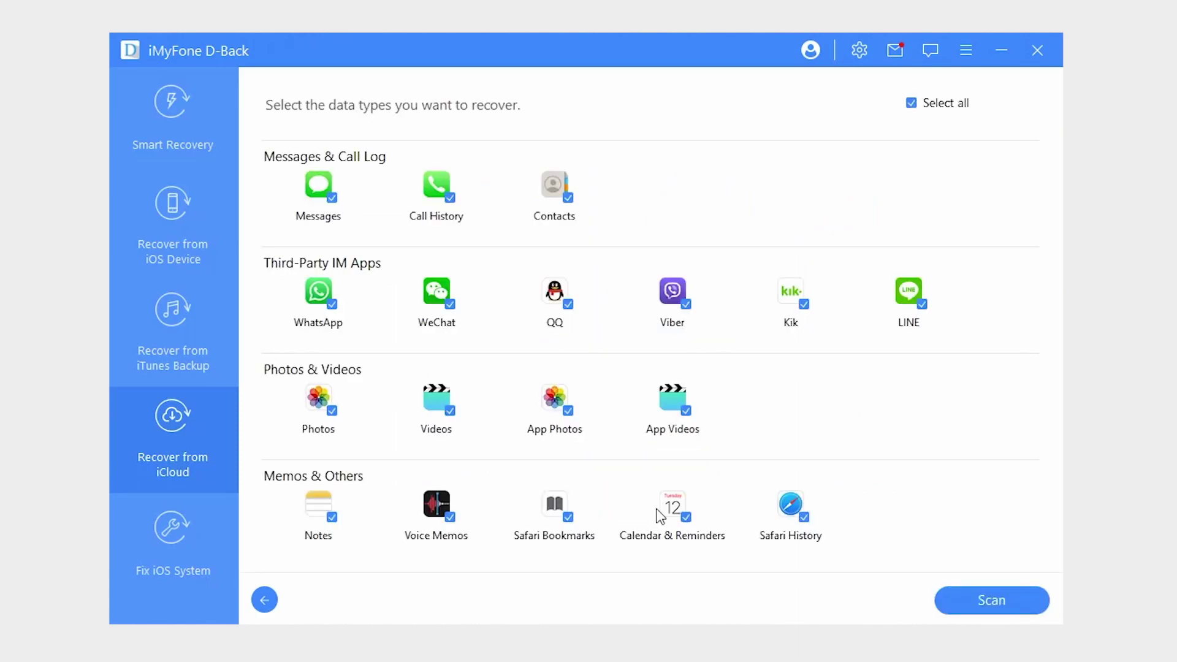
left_click(910, 105)
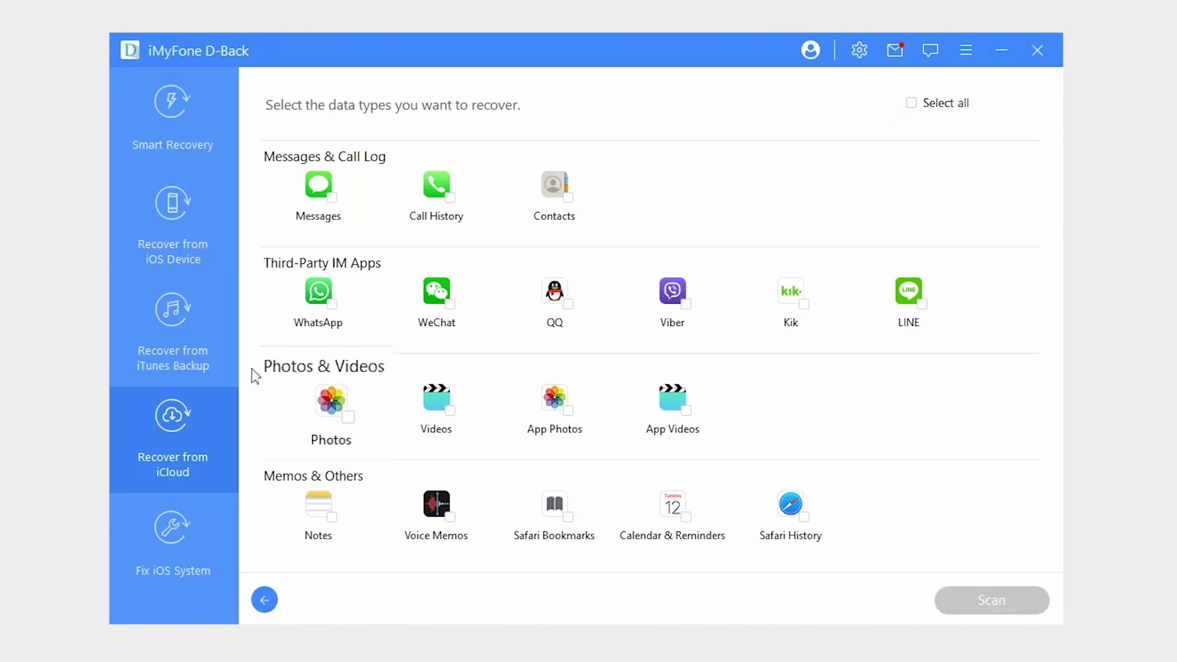
left_click(335, 420)
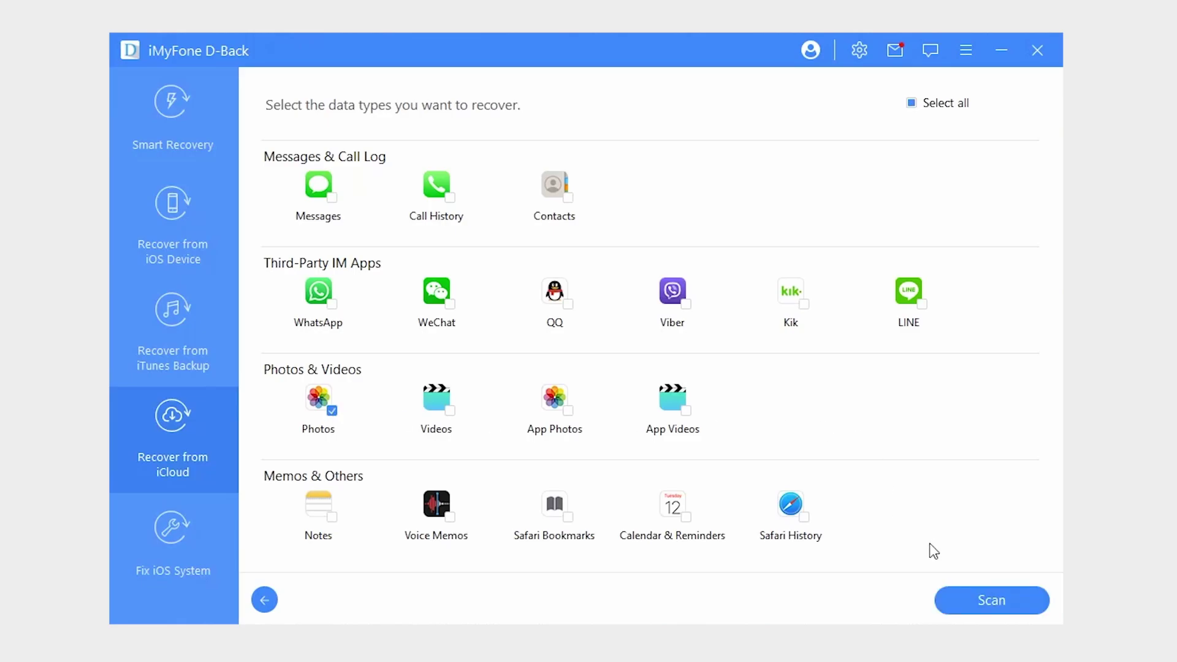
left_click(959, 599)
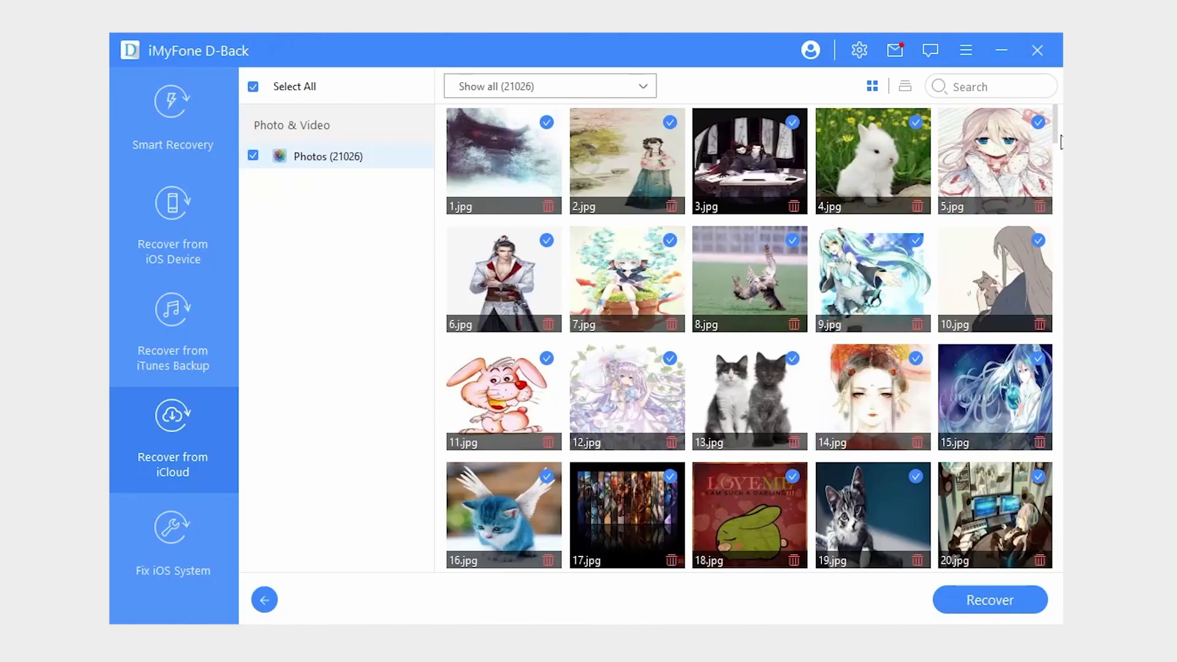
Filter to show only the deleted files and recover the 10515 deleted photos to the default location.
left_click_drag(1056, 126, 1056, 162)
scroll(955, 246, "down", 12)
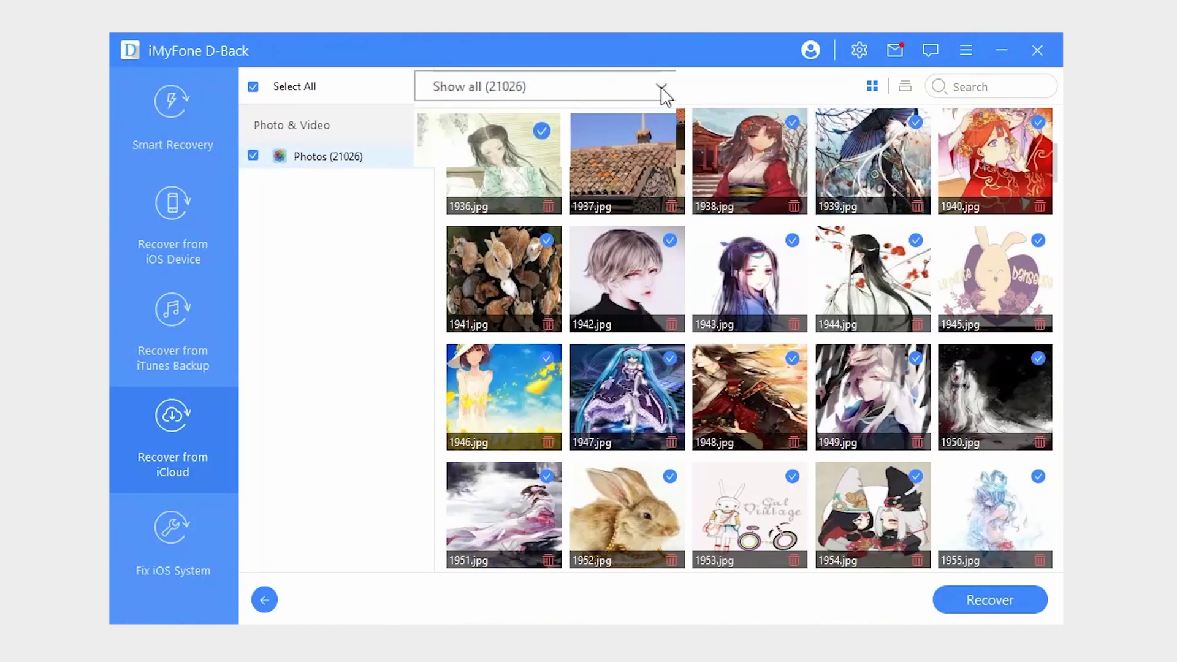
left_click(662, 88)
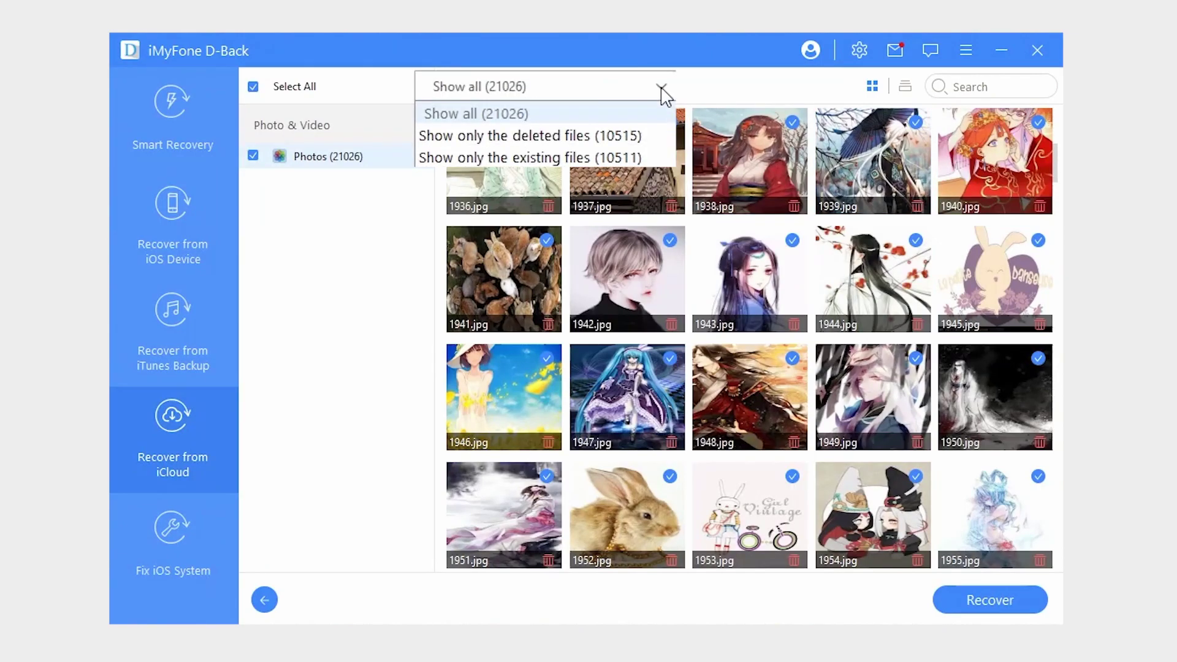
left_click(641, 135)
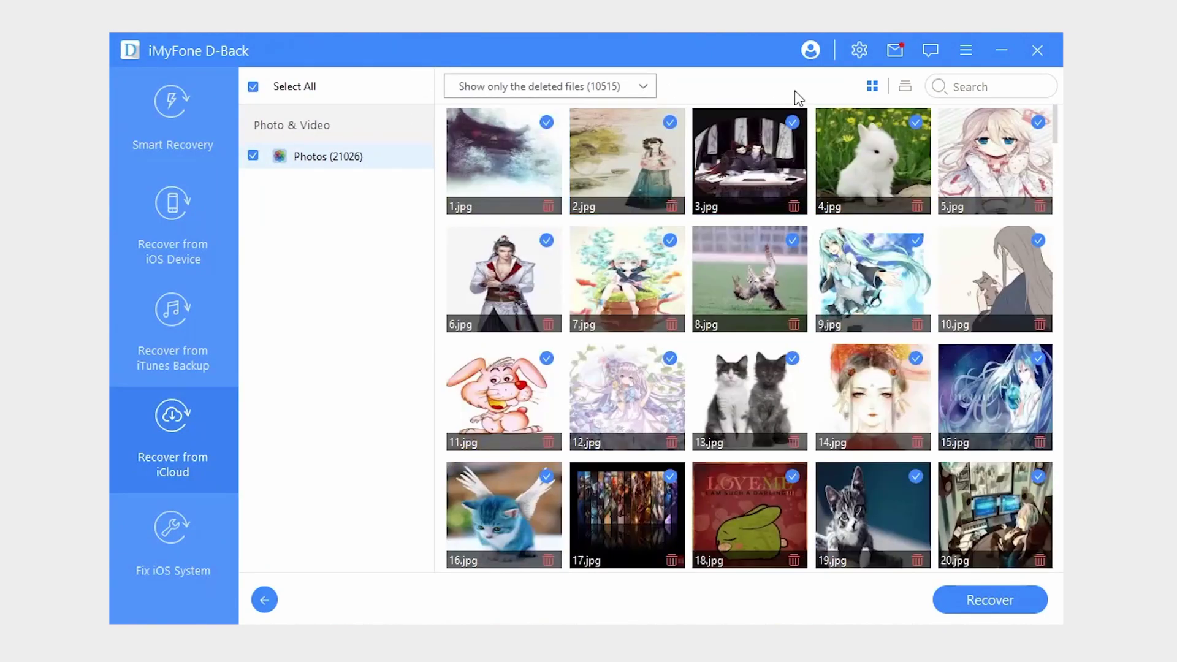
left_click(987, 607)
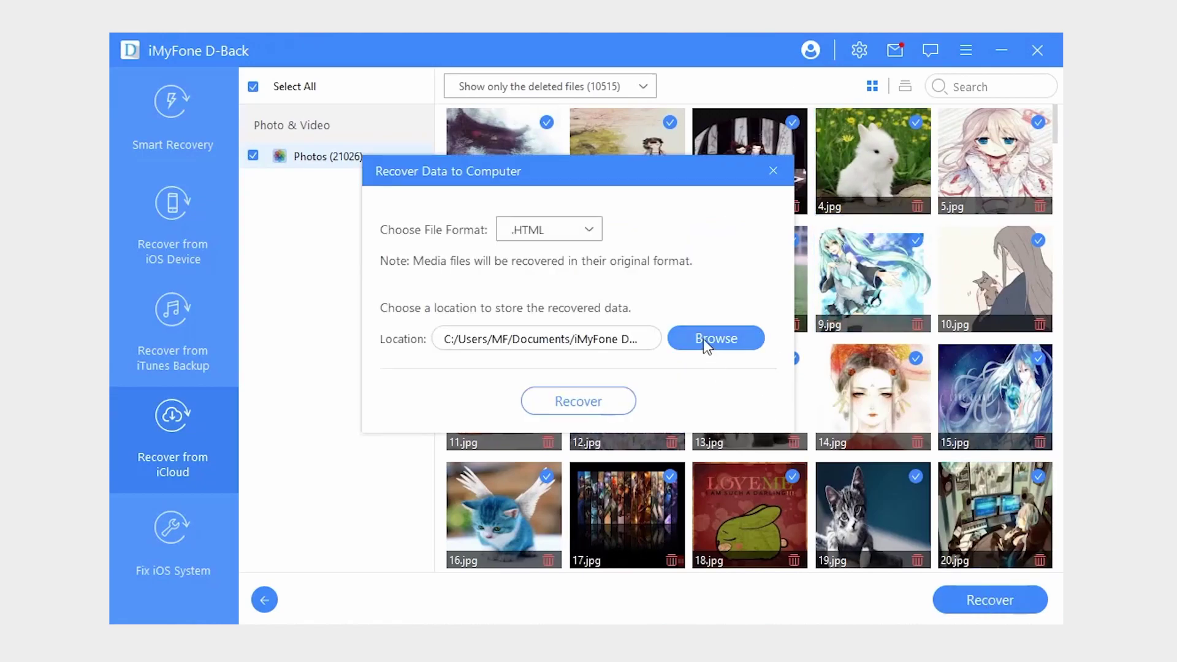
left_click(608, 398)
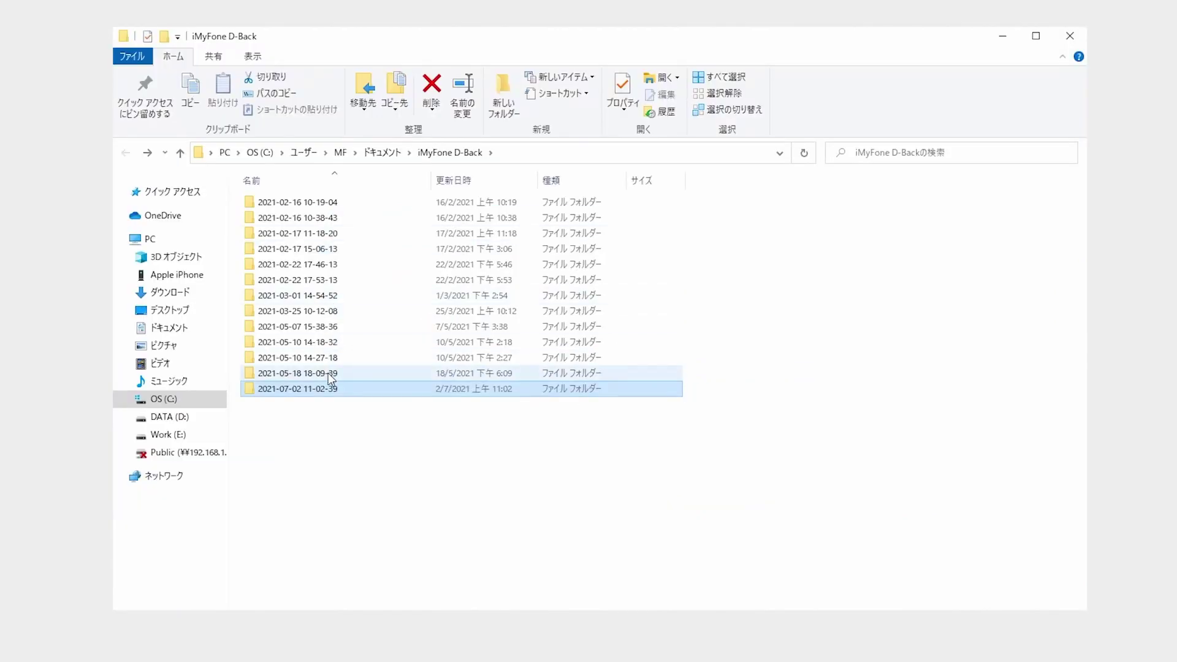
double_click(328, 376)
double_click(307, 200)
scroll(322, 238, "down", 10)
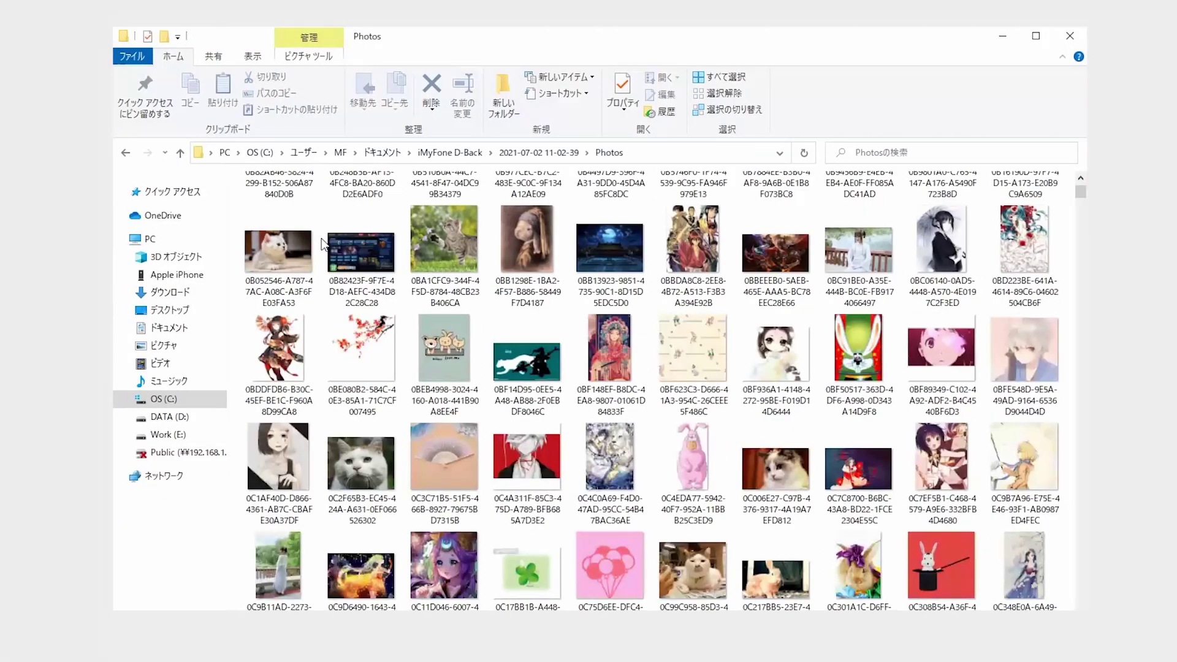
scroll(321, 238, "down", 10)
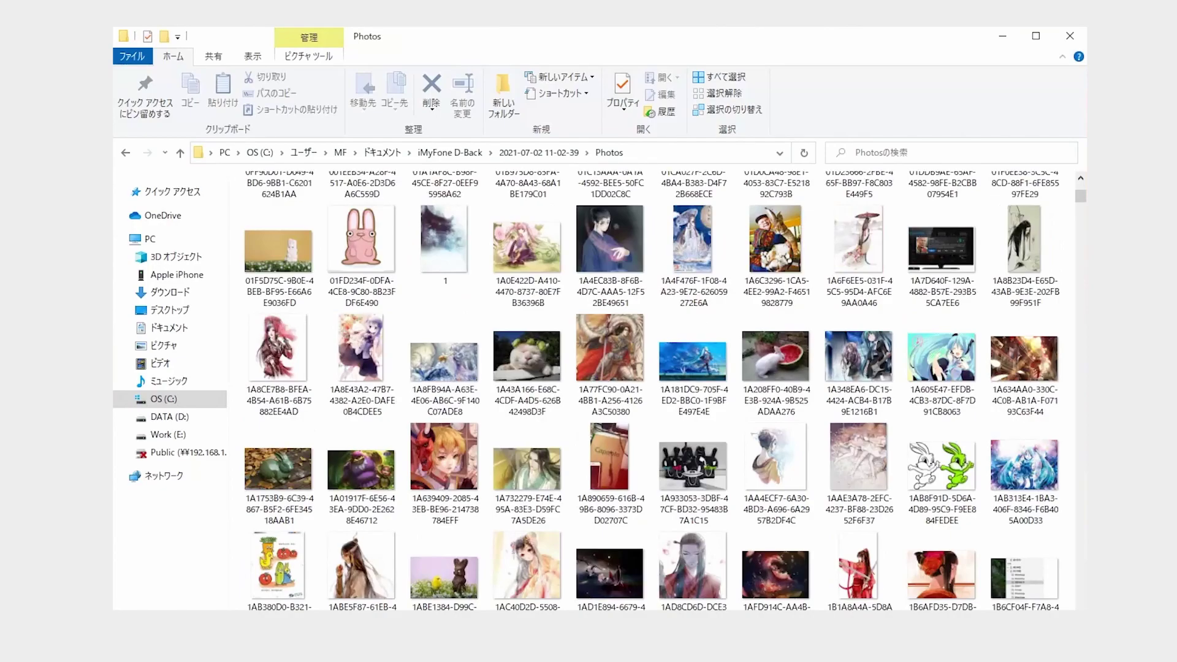
scroll(656, 393, "down", 10)
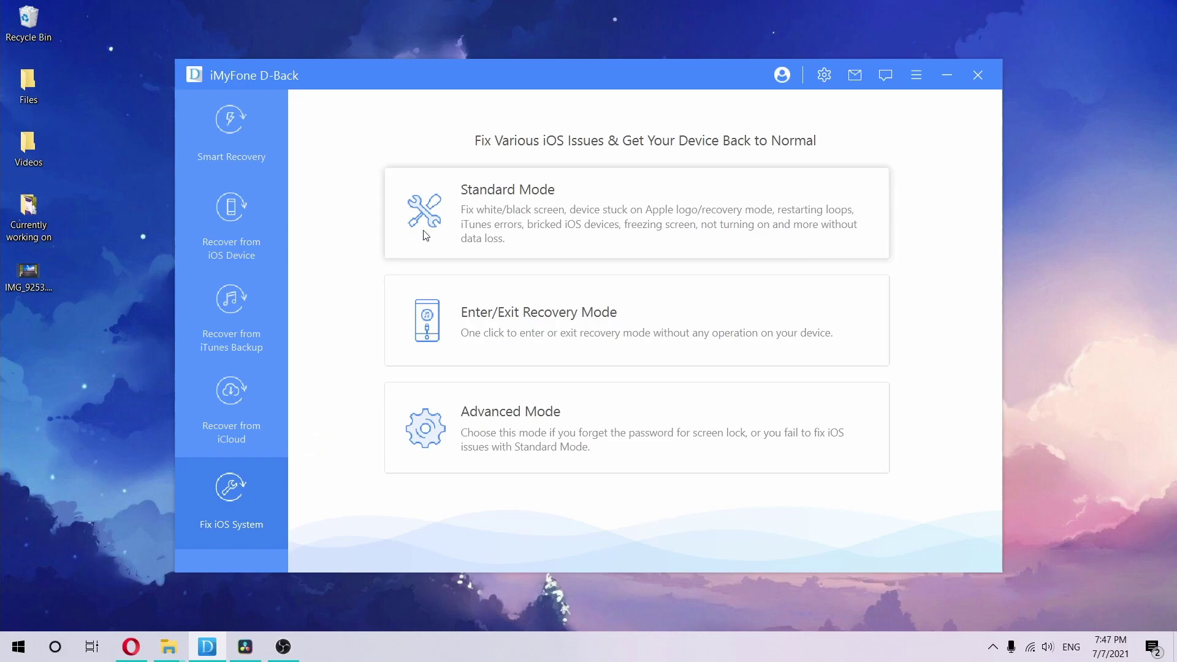
left_click(495, 215)
left_click(677, 508)
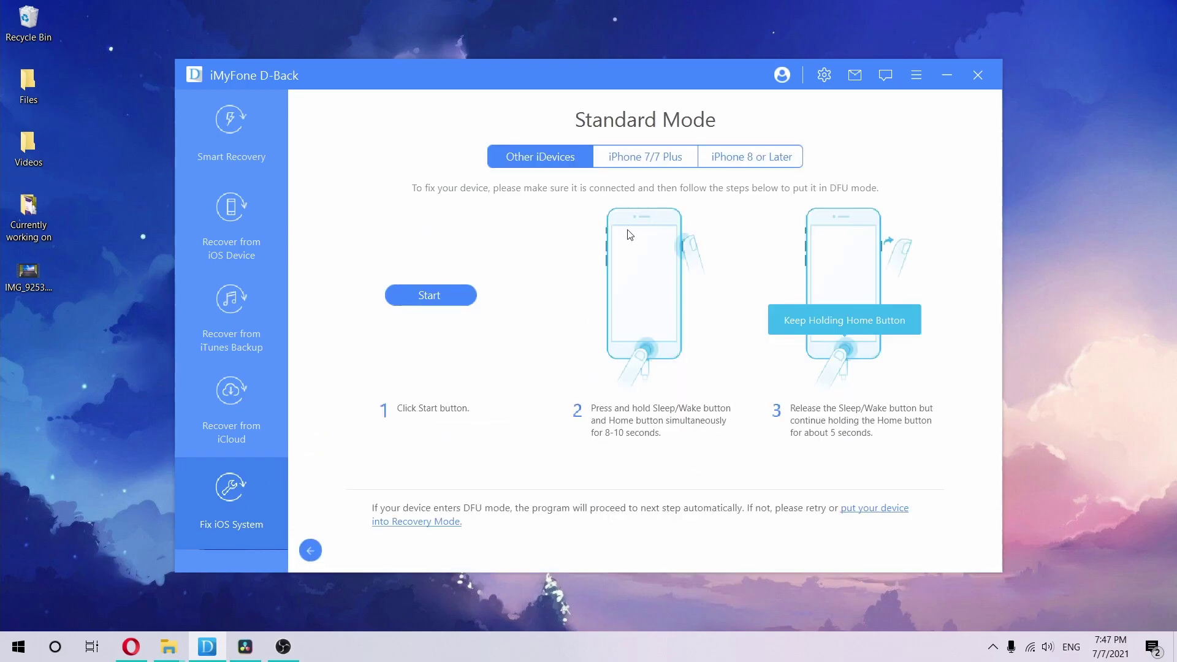
left_click(669, 161)
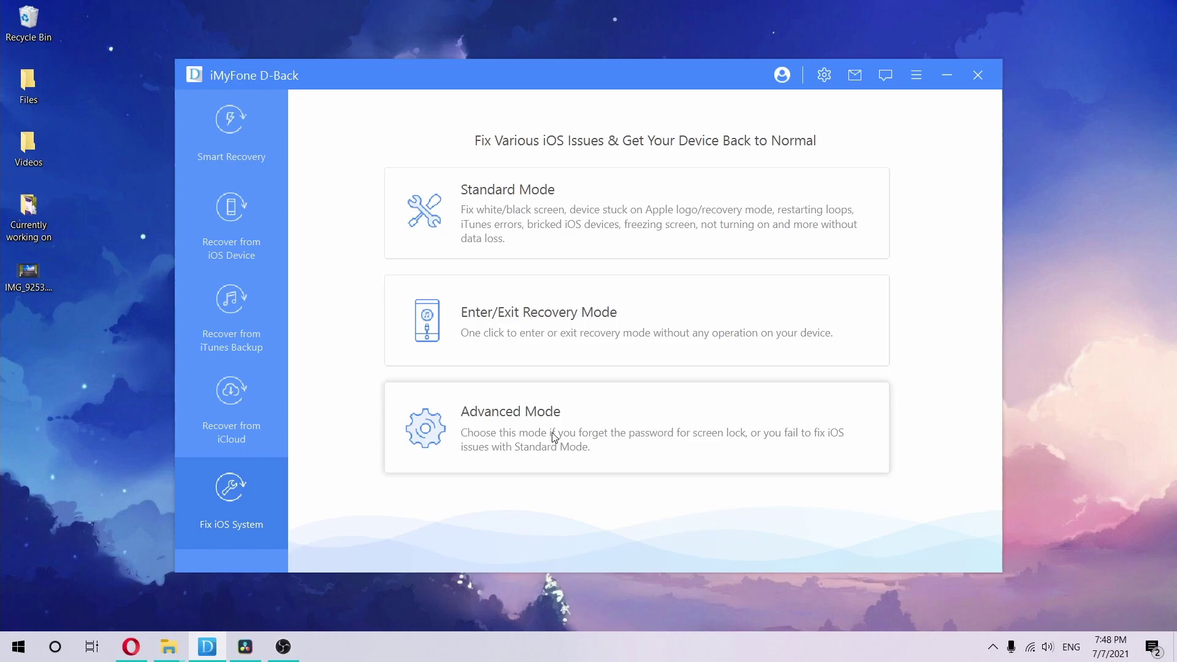
Choose Advanced Mode to show the three-step DFU mode instructions for Other iDevices.
left_click(551, 470)
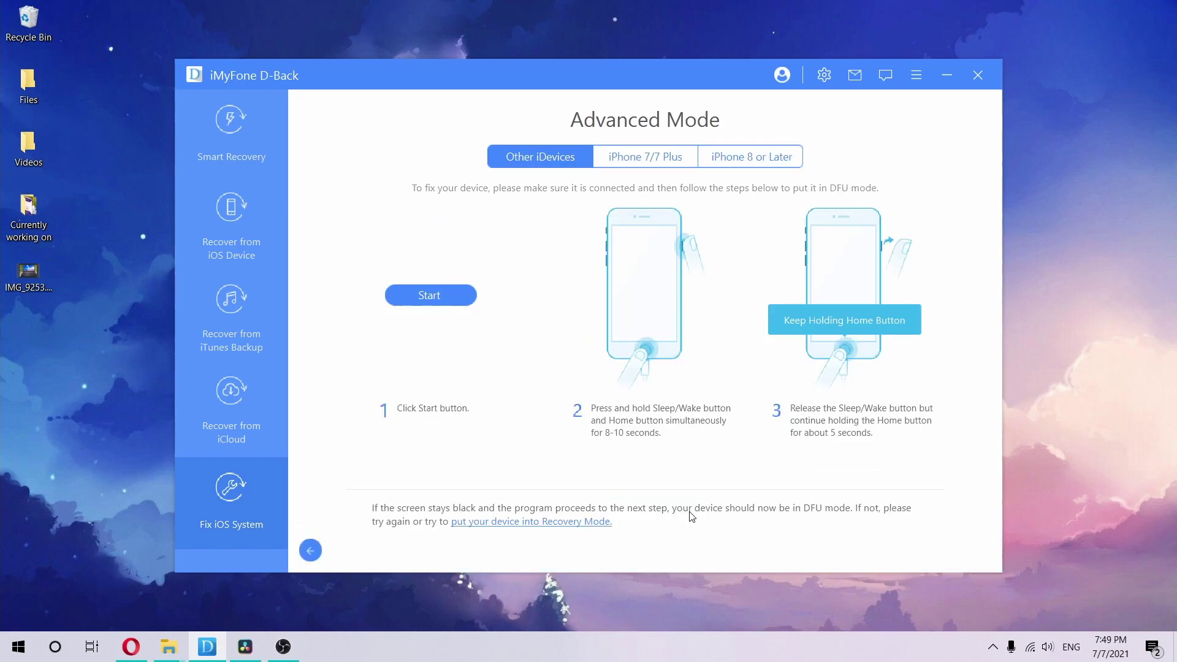